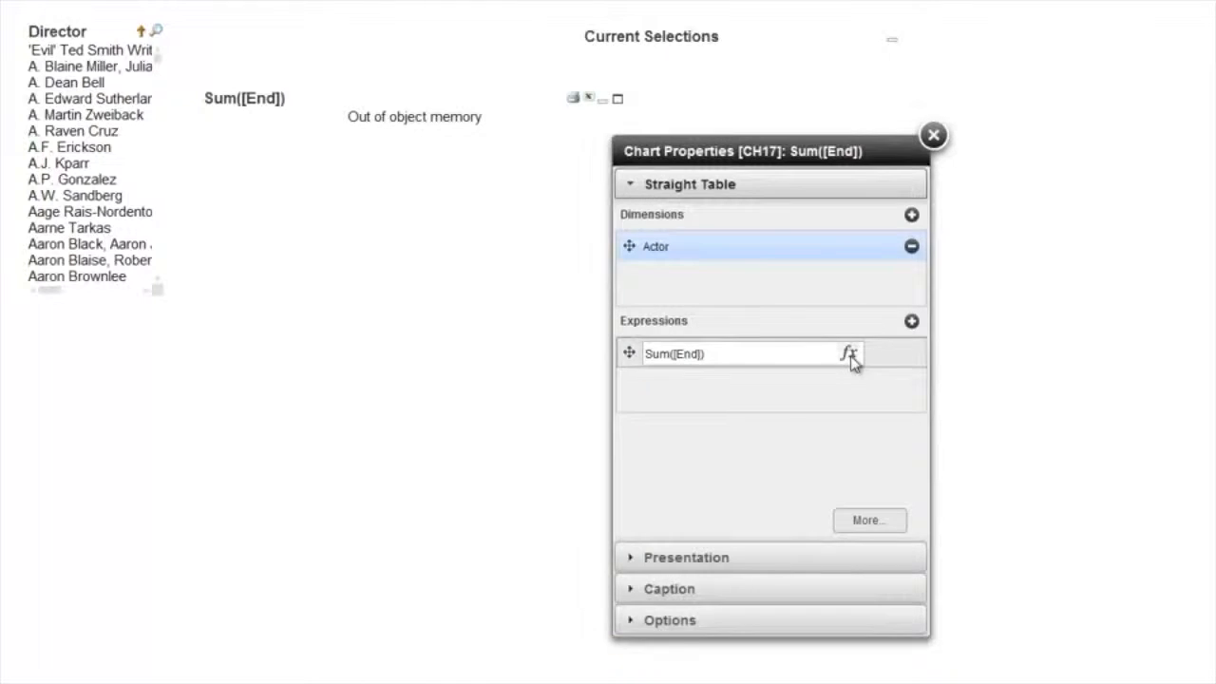
Replace the straight table's expression with avg(Rating), inserting Rating from the list of fields.
left_click_drag(717, 424, 597, 422)
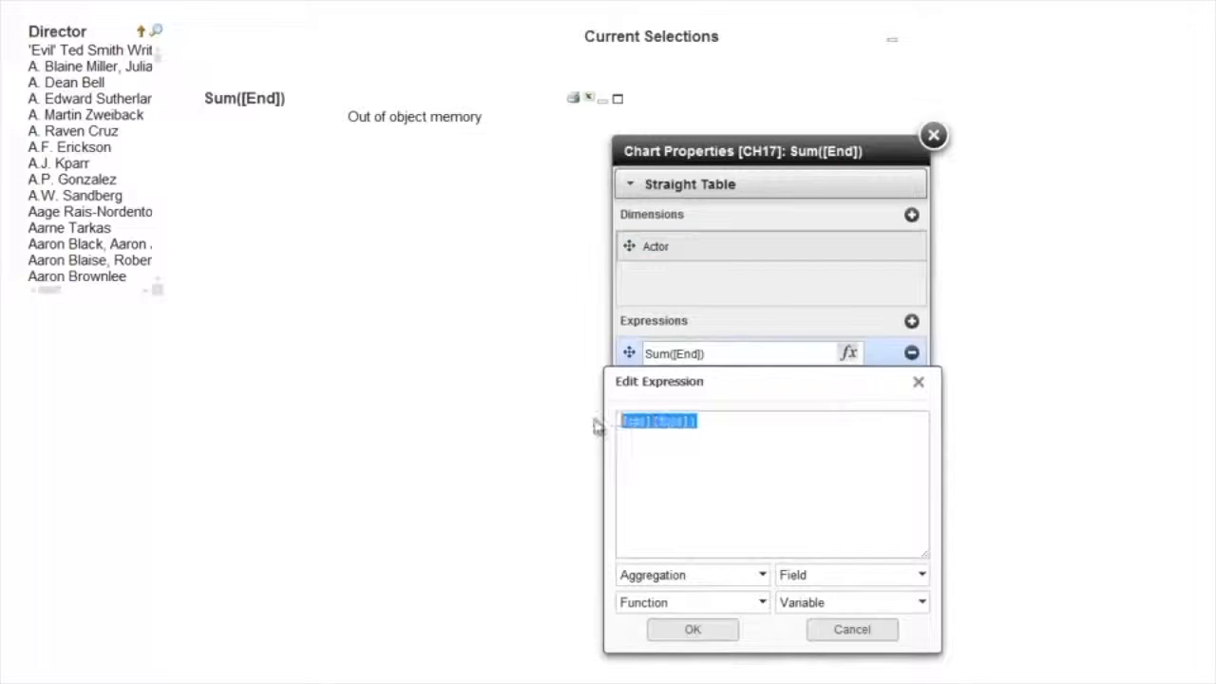
type("avg(")
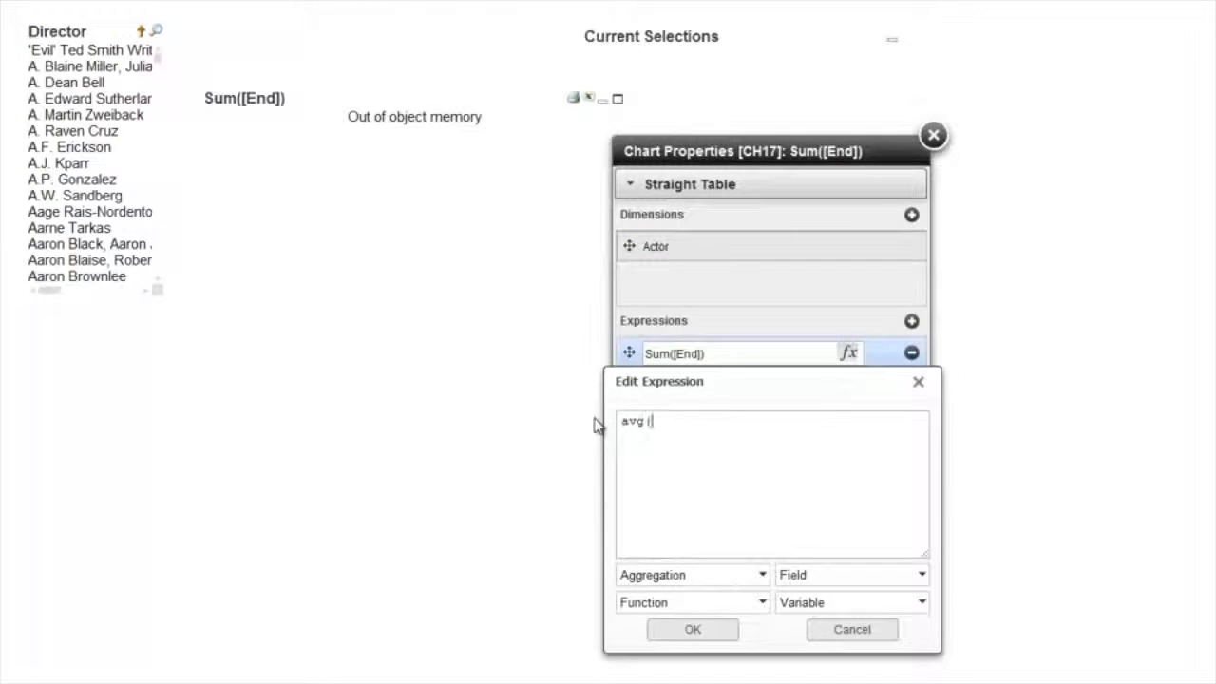
left_click(883, 577)
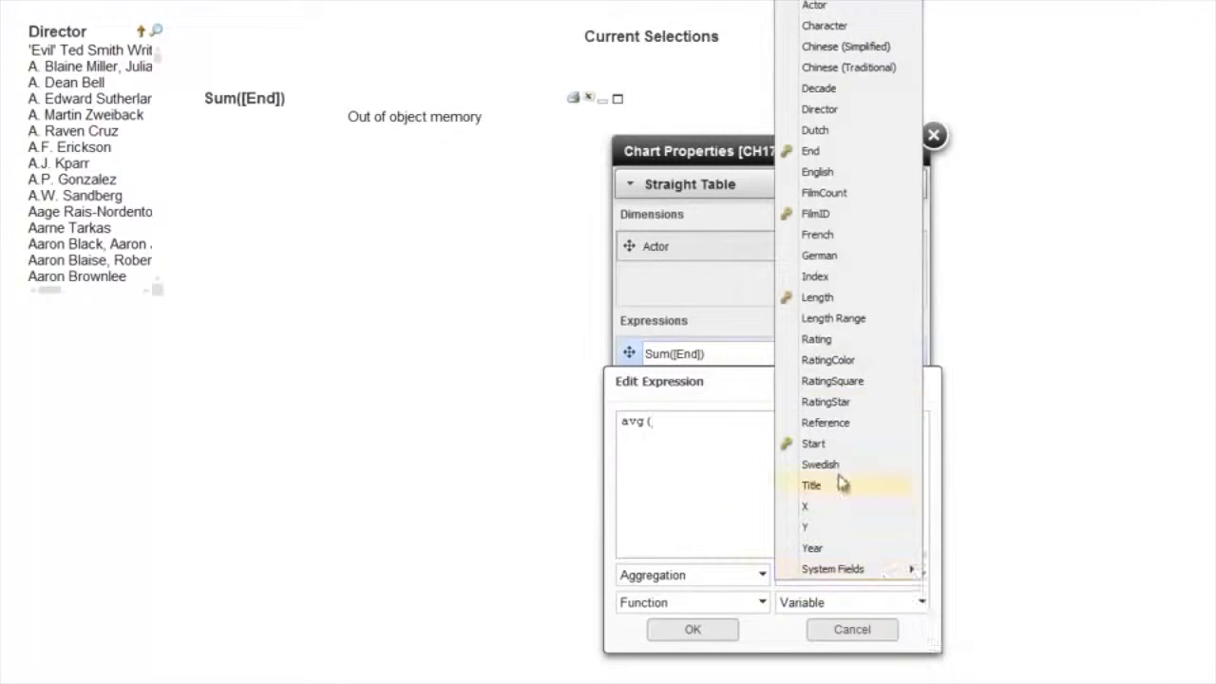
left_click(817, 339)
type(")")
left_click(690, 631)
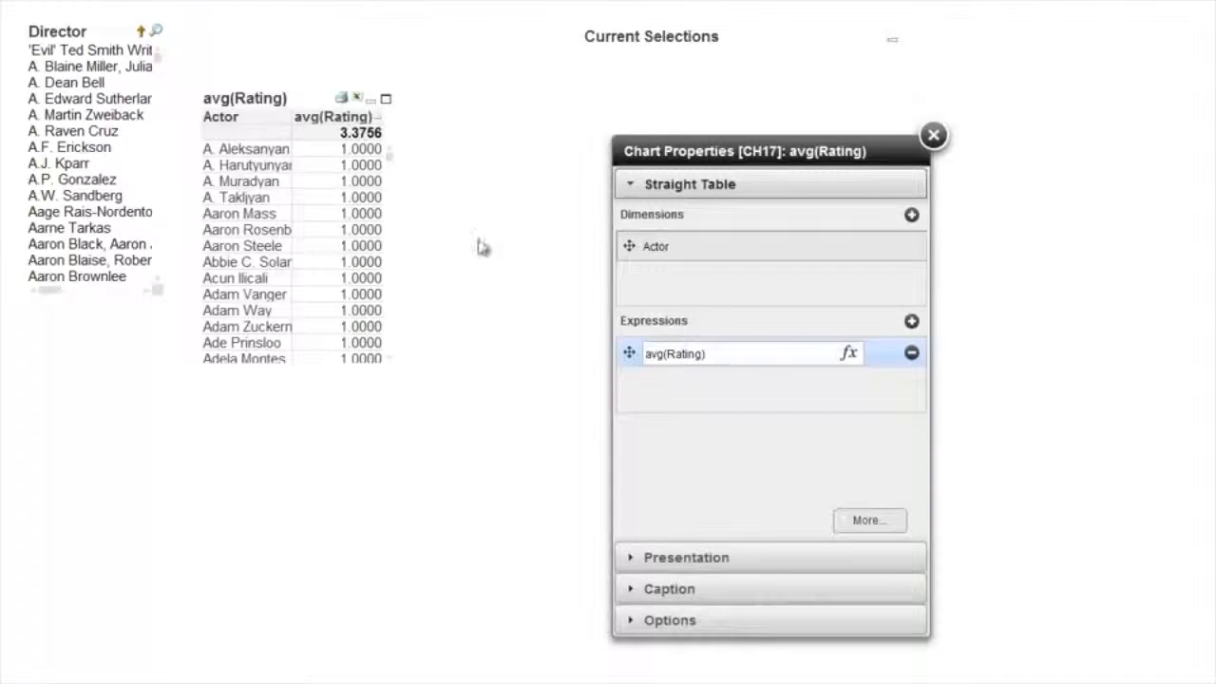
mouse_move(301, 123)
left_mouse_down()
mouse_move(269, 111)
mouse_move(320, 127)
left_mouse_up()
Show the advanced settings of the avg(Rating) expression and label it Avg Rating.
left_click(872, 521)
left_click_drag(845, 152, 718, 145)
left_click(988, 273)
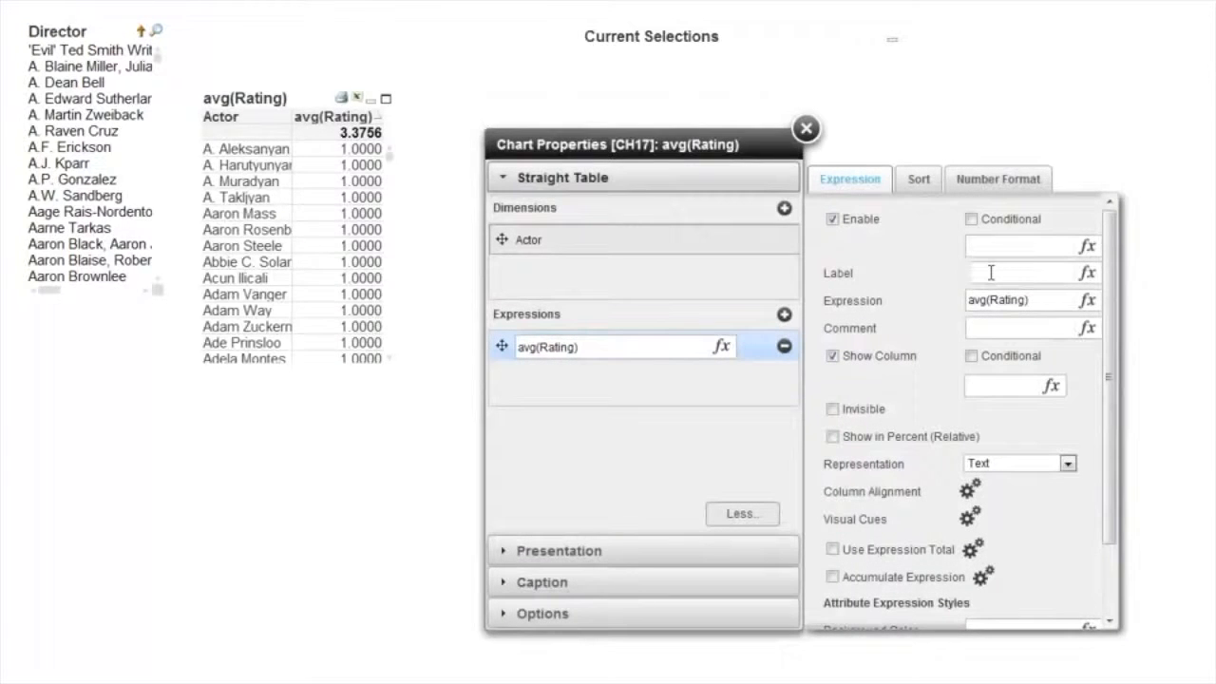
type("Avg Rating")
Set the straight table's caption label to Rating.
left_click(532, 583)
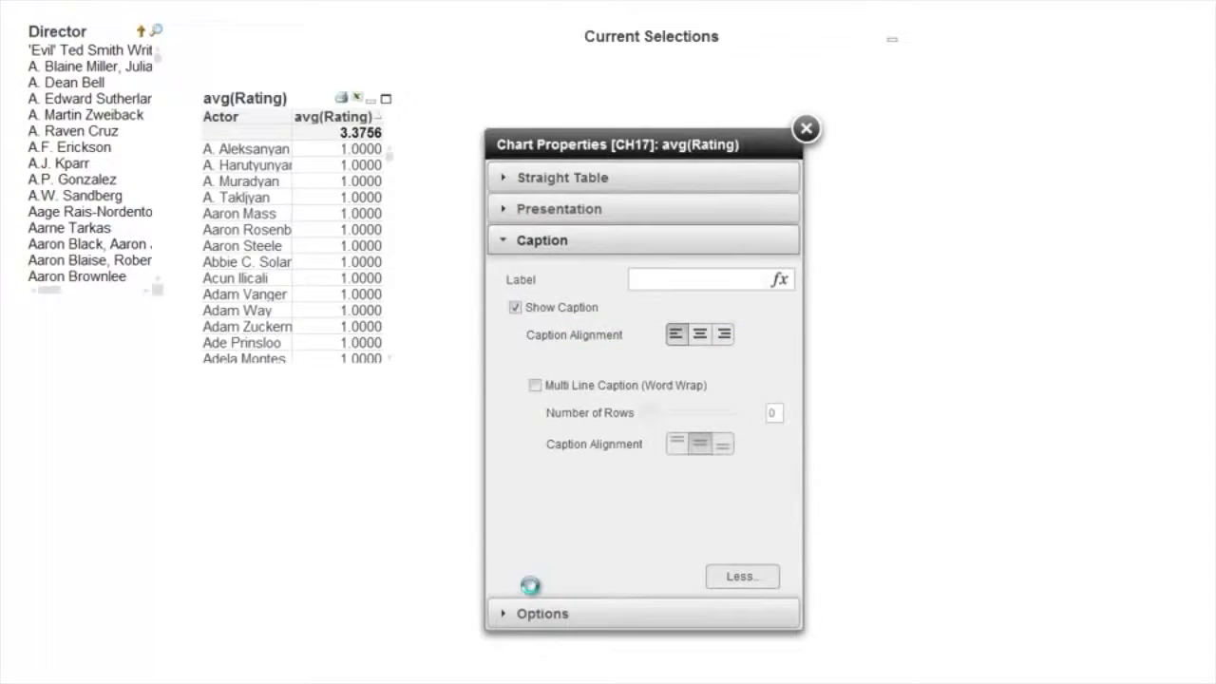
left_click(655, 280)
type("Rating")
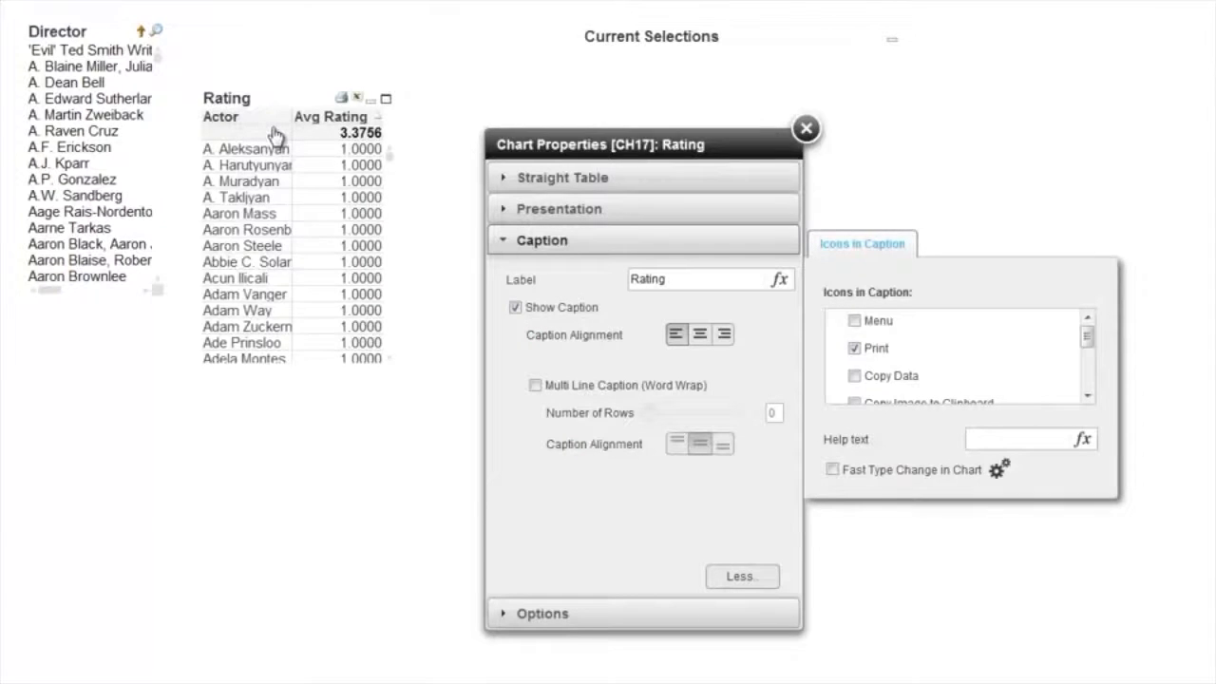
Enable Dropdown Select for the Actor dimension and move the Rating table up to align with the Director list.
left_click(537, 211)
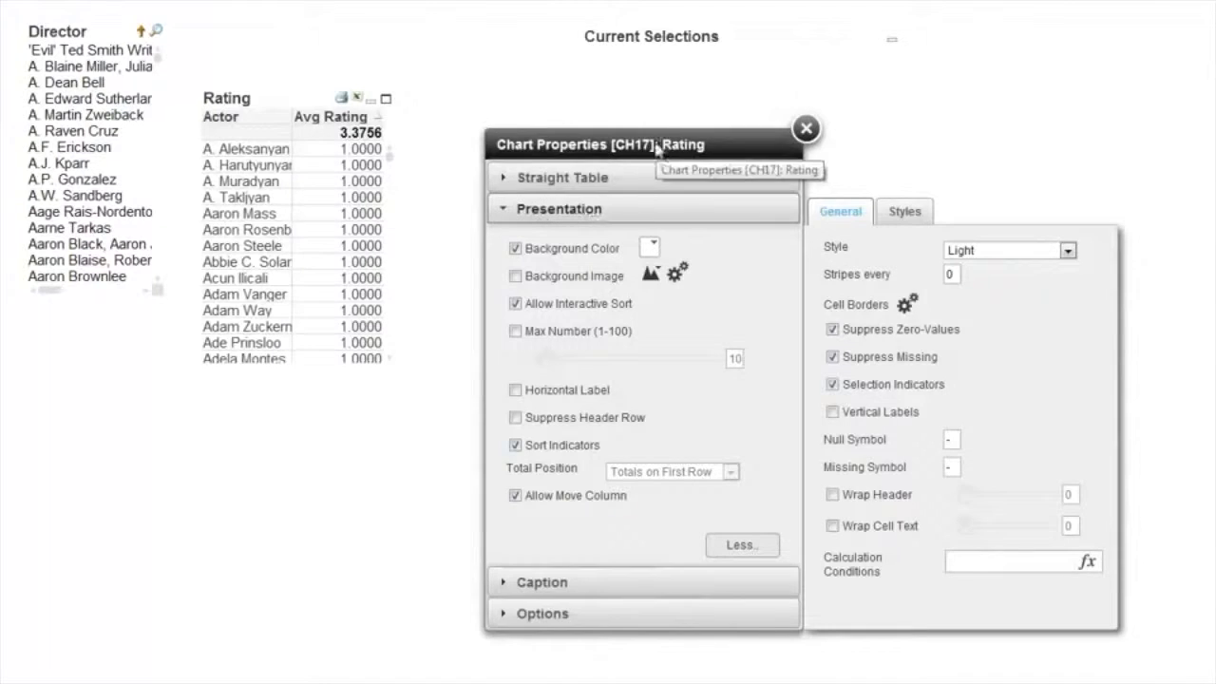
left_click(560, 179)
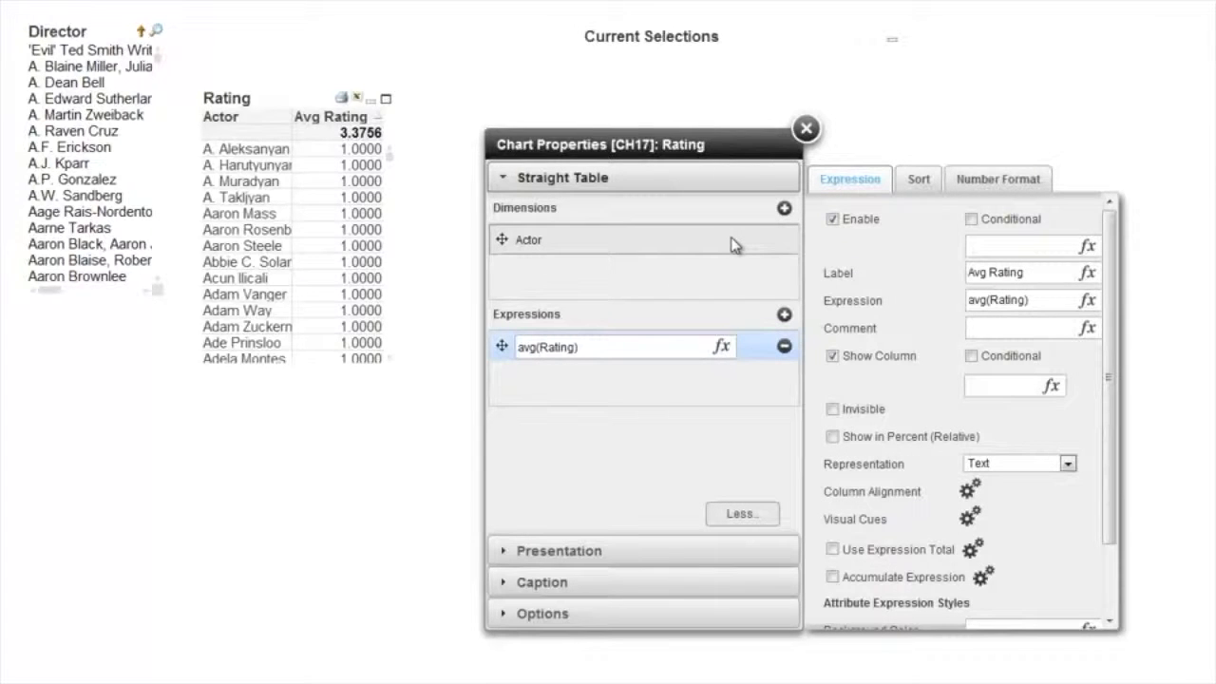
left_click(732, 245)
left_click(834, 361)
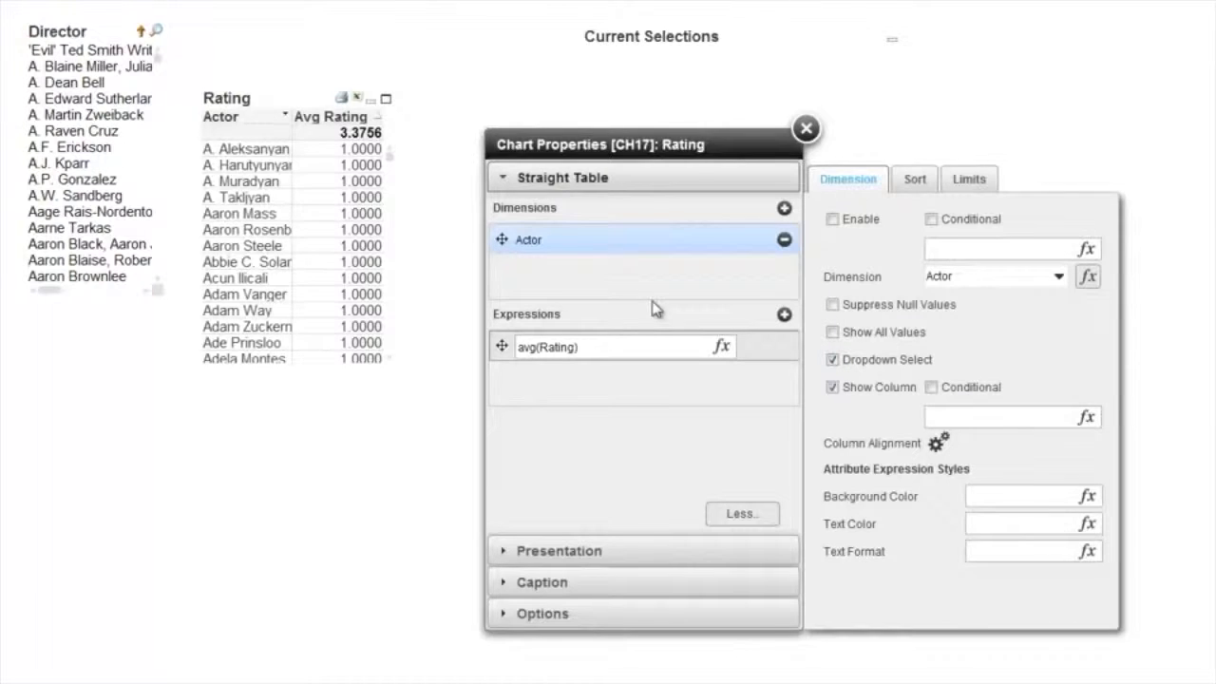
left_click(926, 181)
left_click(966, 180)
left_click(869, 178)
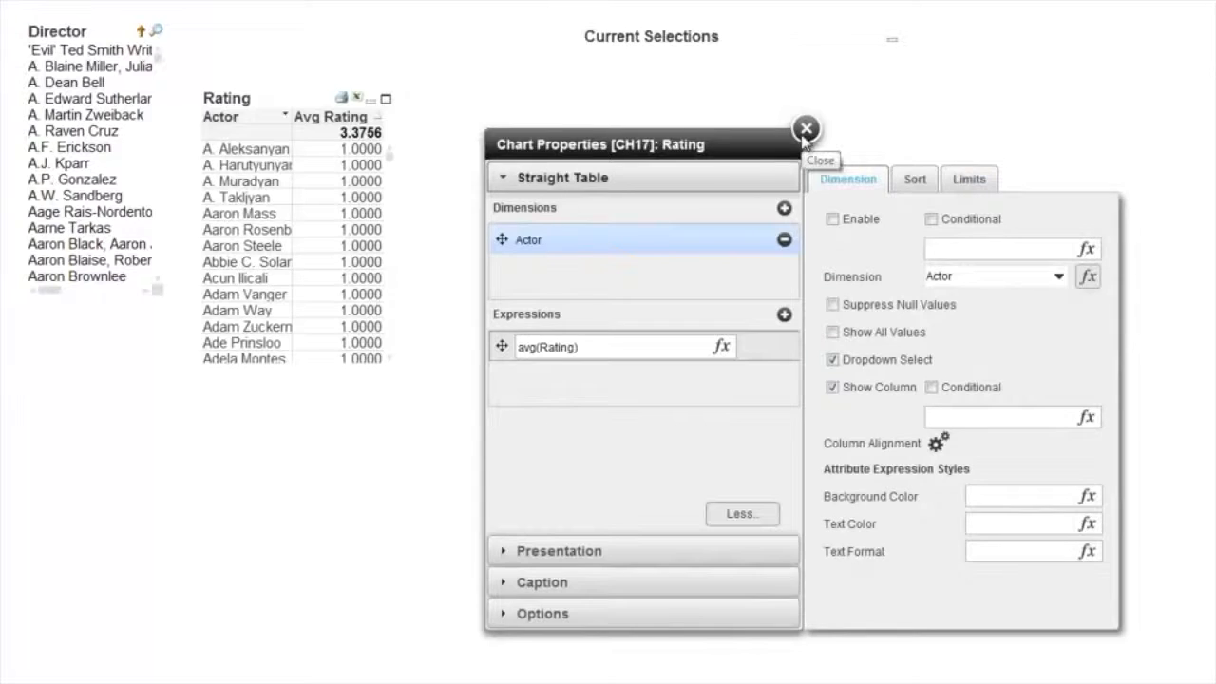
left_click(806, 130)
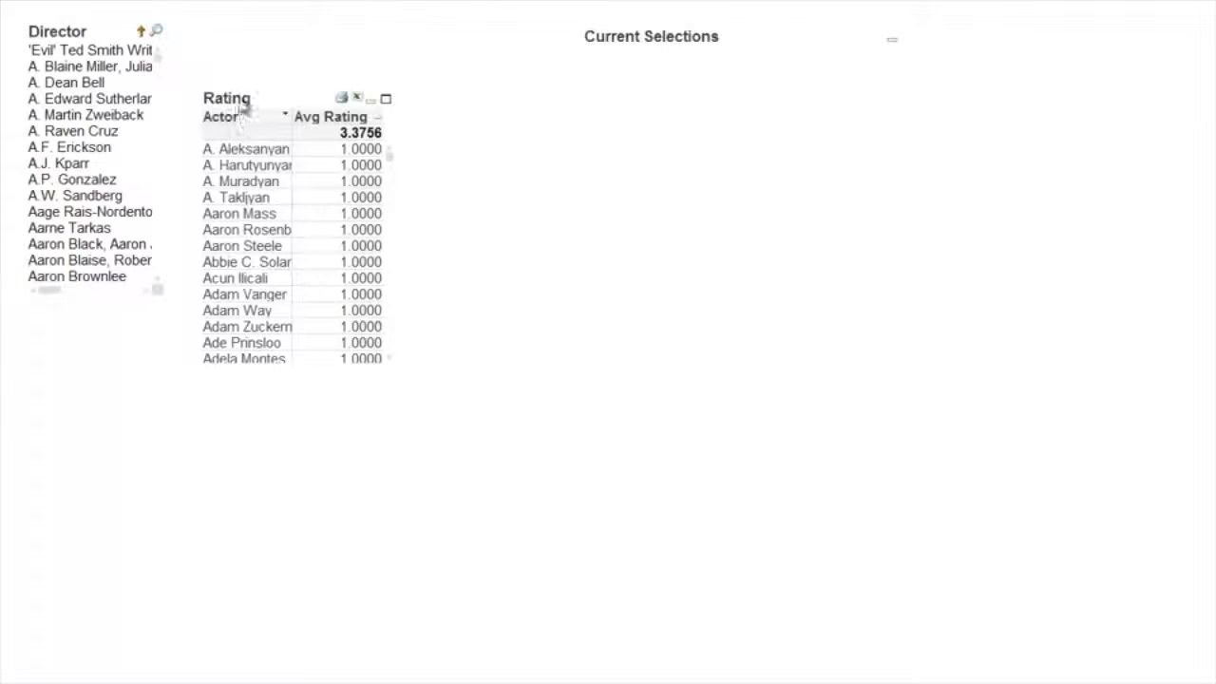
left_click_drag(239, 103, 240, 49)
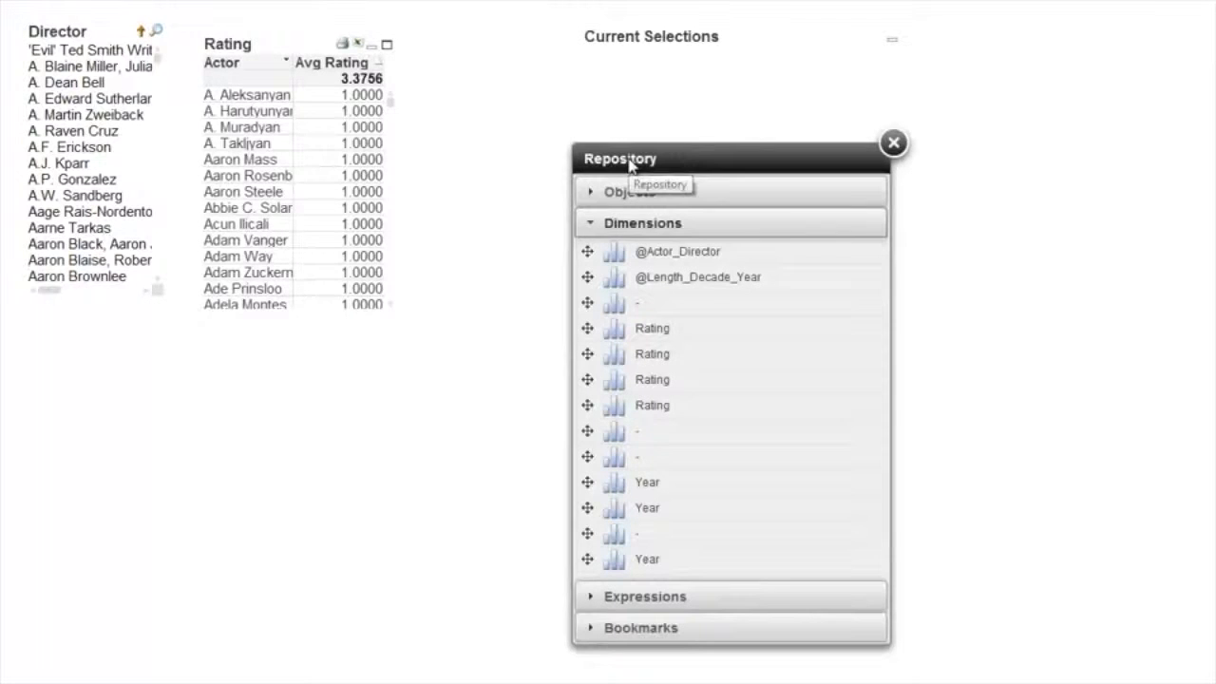
Add a copy of the repository chart Average length of Movies over time below the Director list and Rating table.
left_click(626, 193)
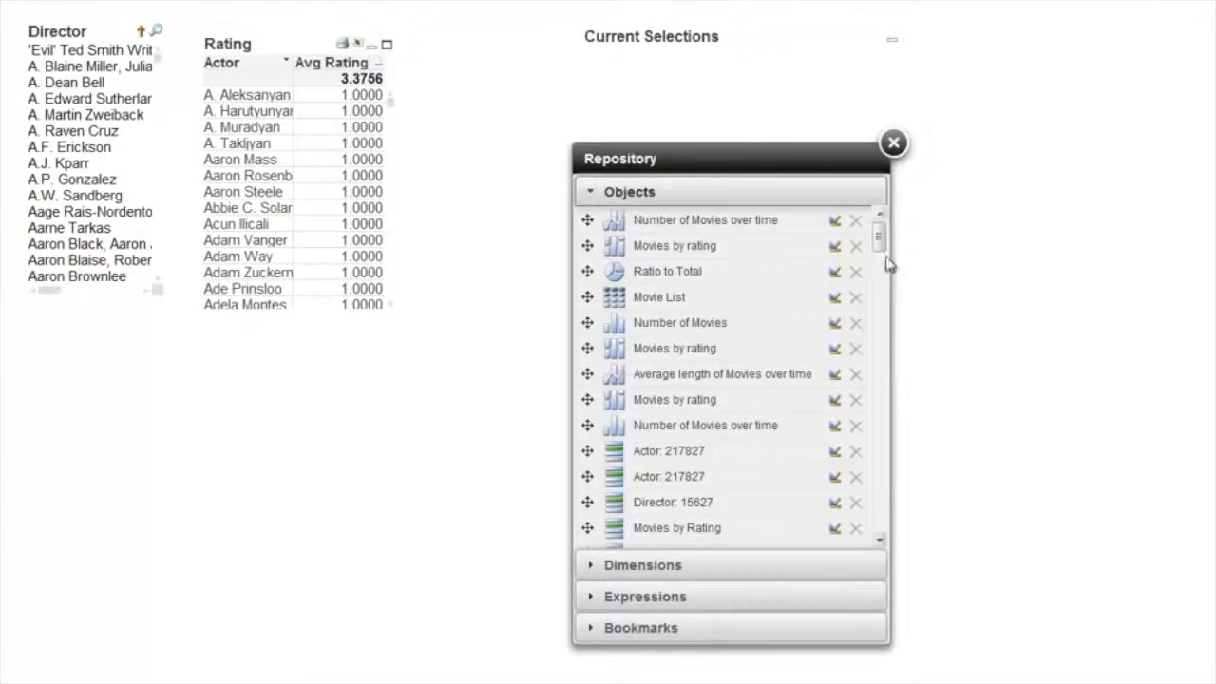
mouse_move(622, 352)
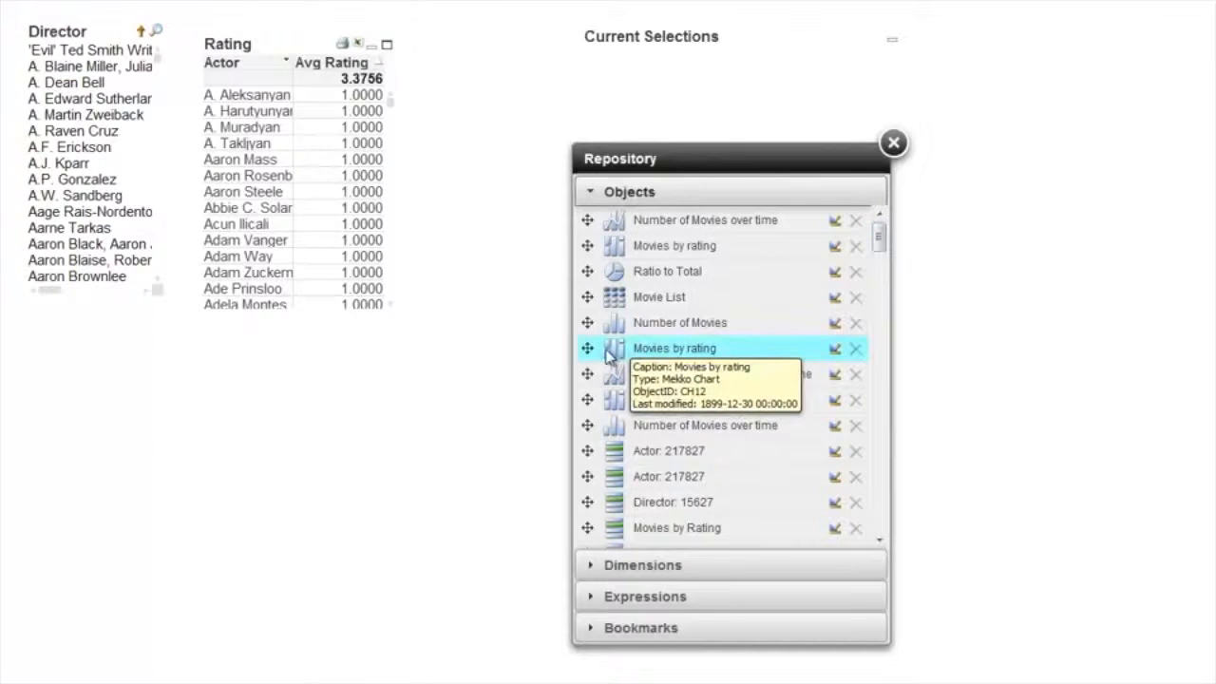
left_click_drag(617, 373, 116, 470)
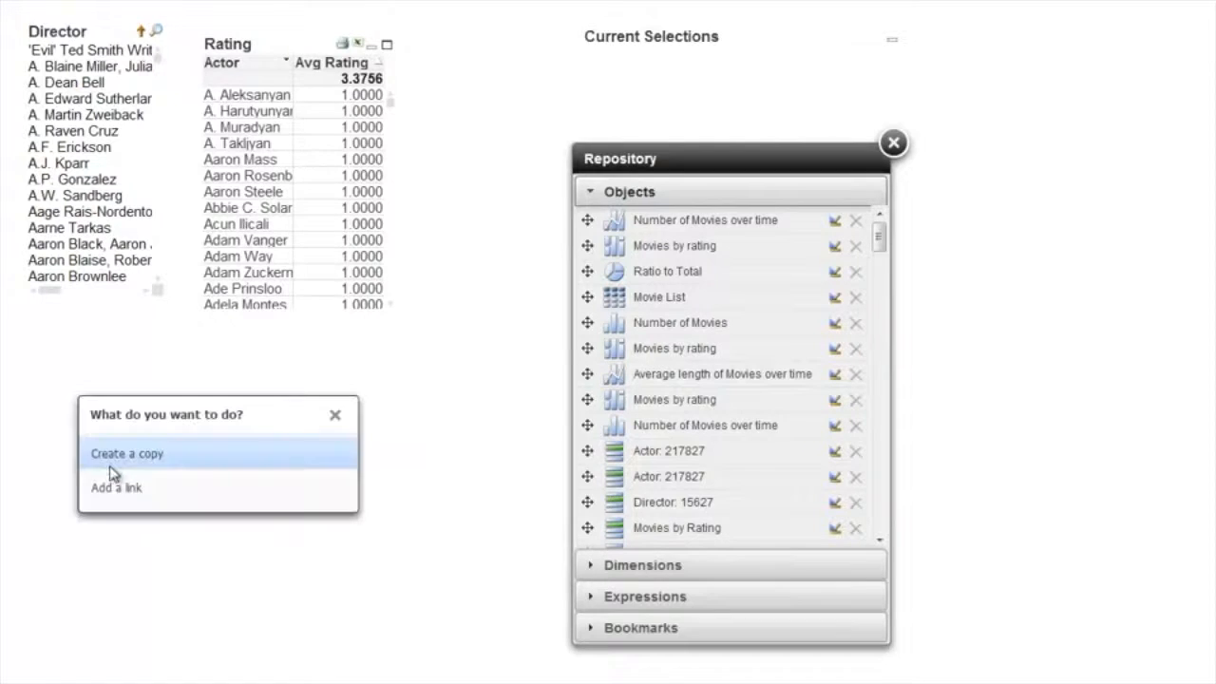
left_click(145, 453)
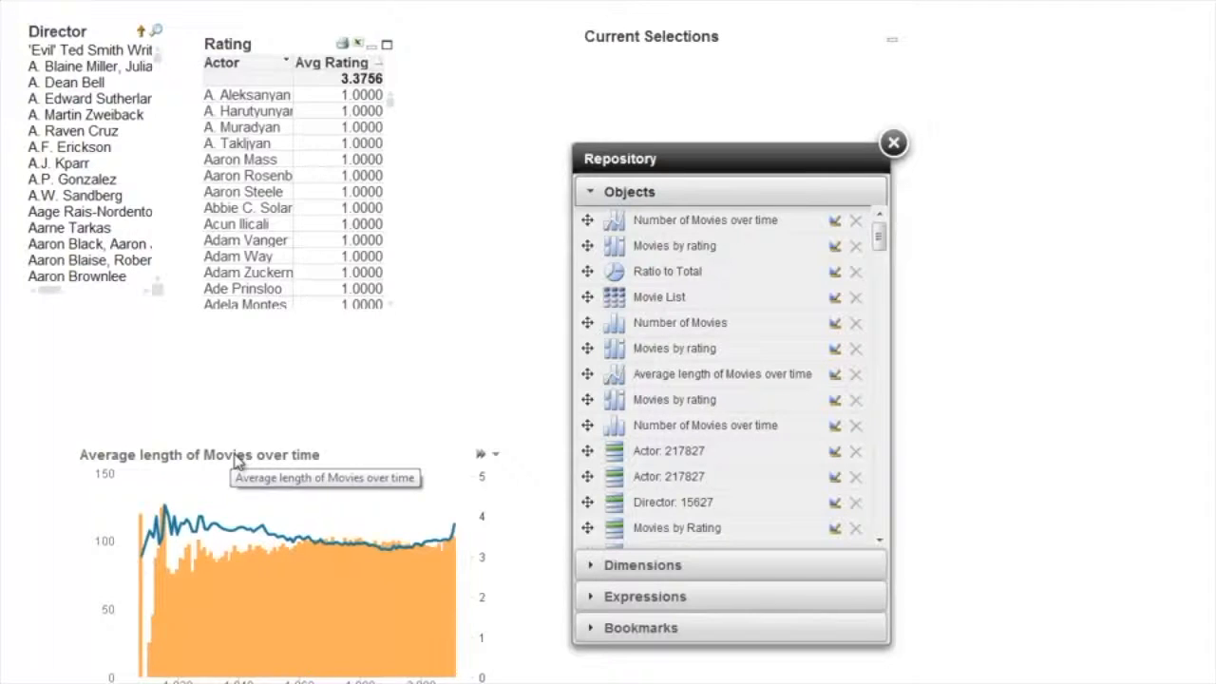
Remove the copied Average length of Movies over time chart from the sheet.
right_click(235, 457)
left_click(321, 640)
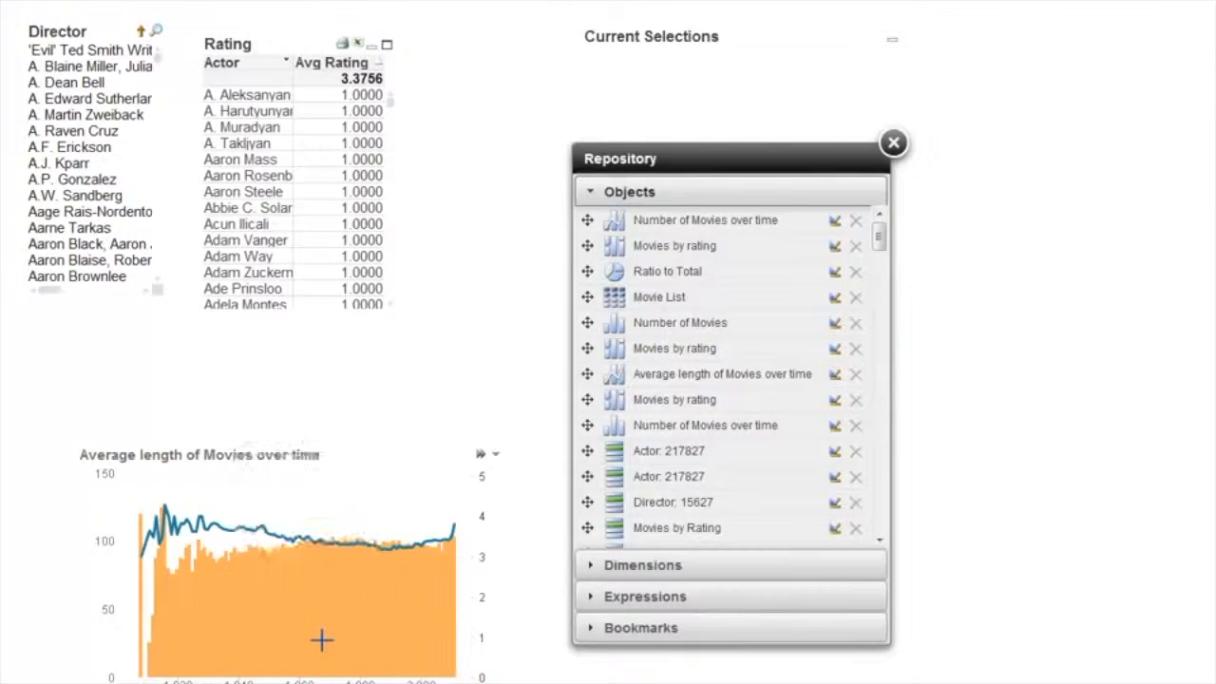
left_click(314, 507)
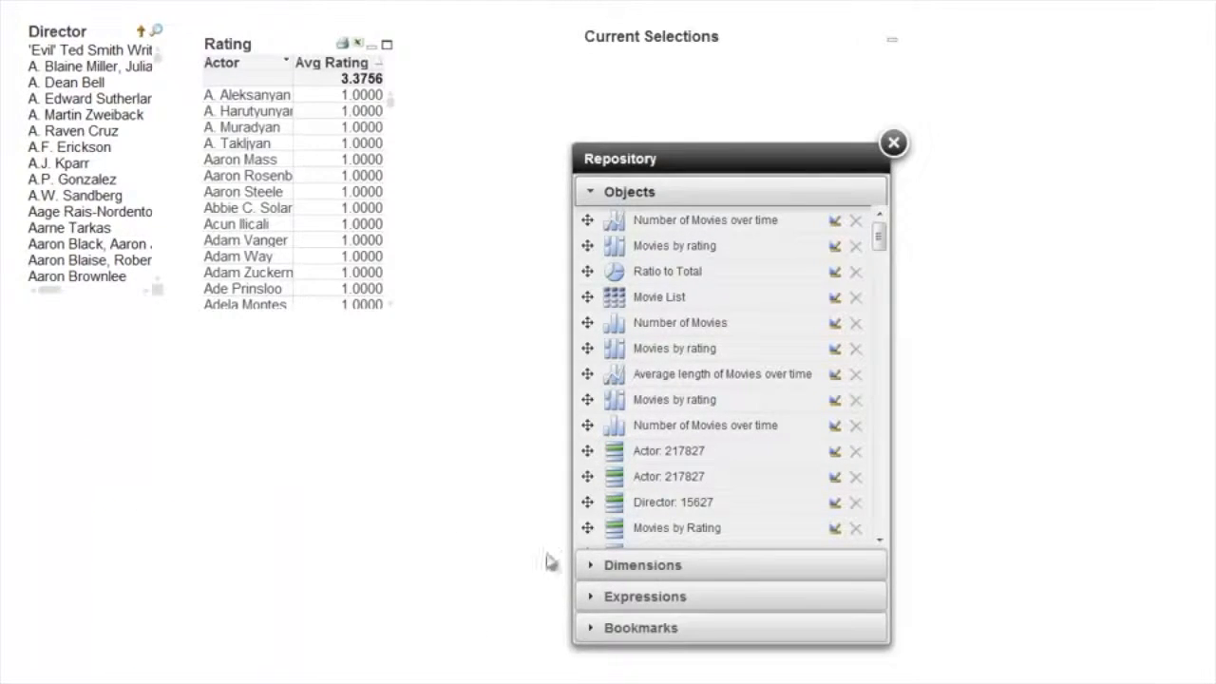
left_click(641, 566)
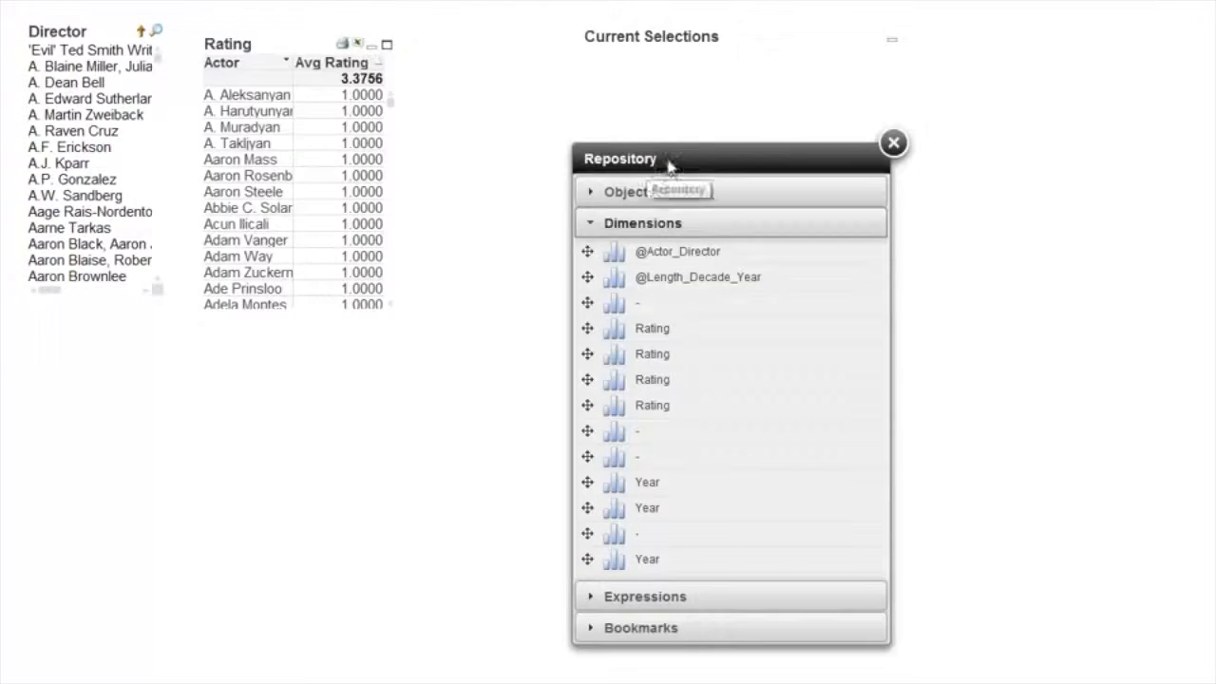
left_click_drag(670, 159, 684, 136)
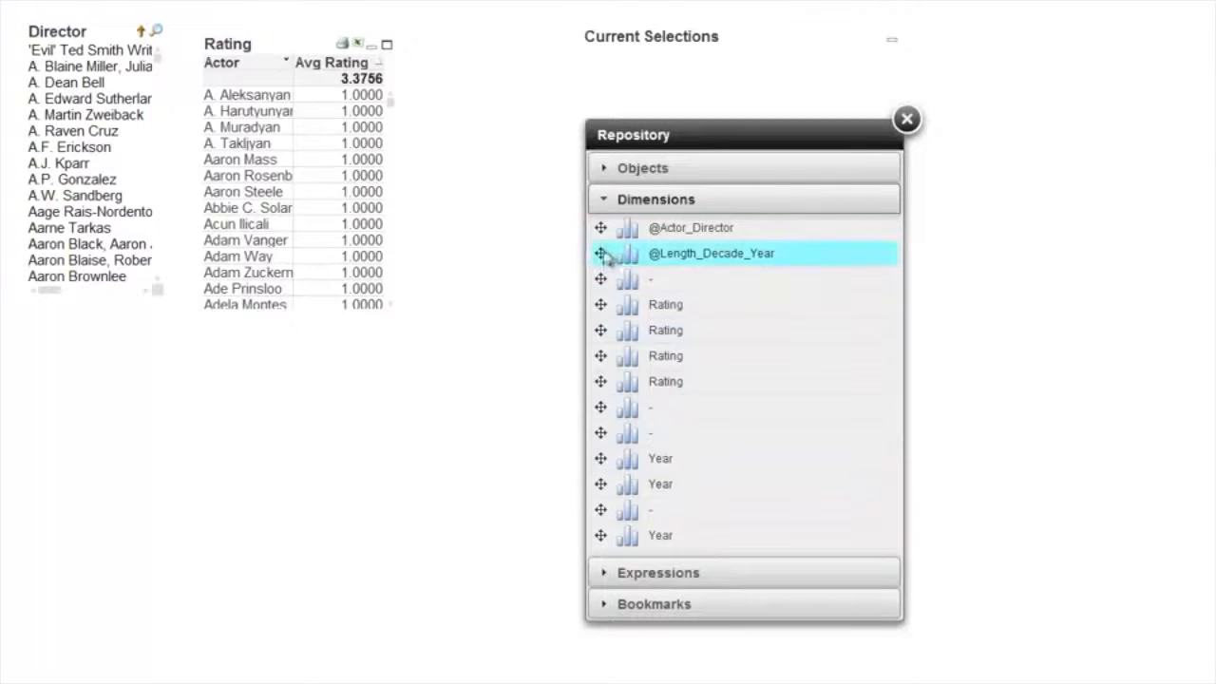
left_click_drag(601, 254, 246, 88)
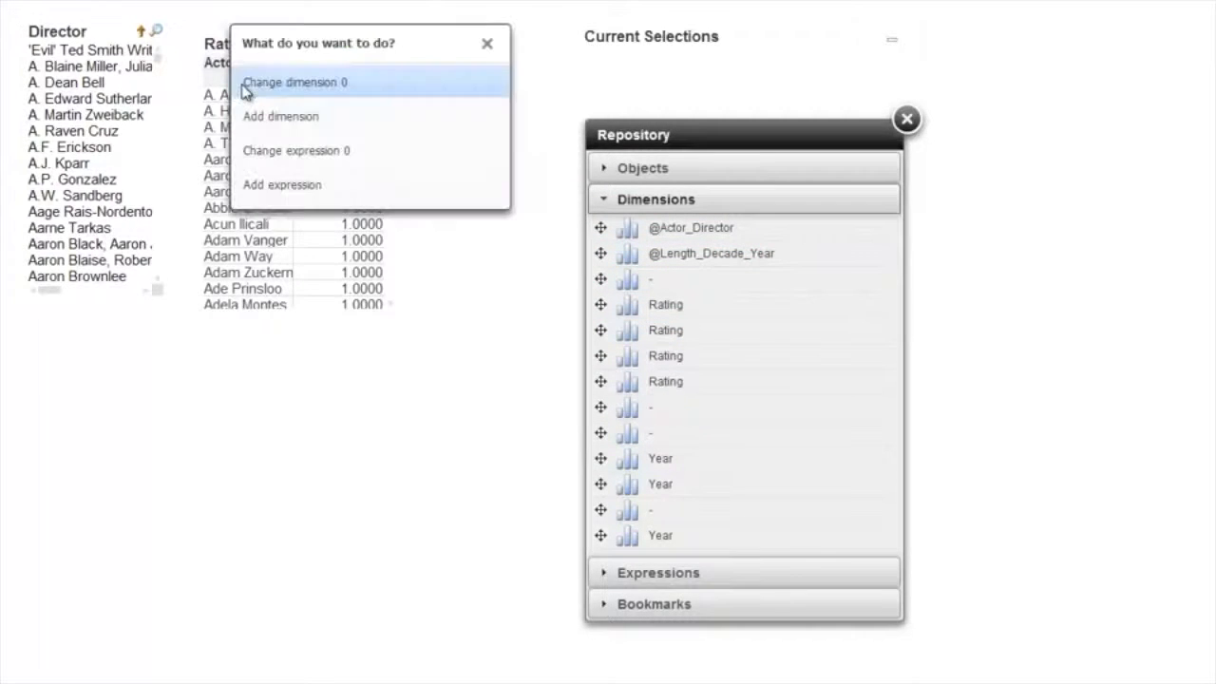
left_click(269, 89)
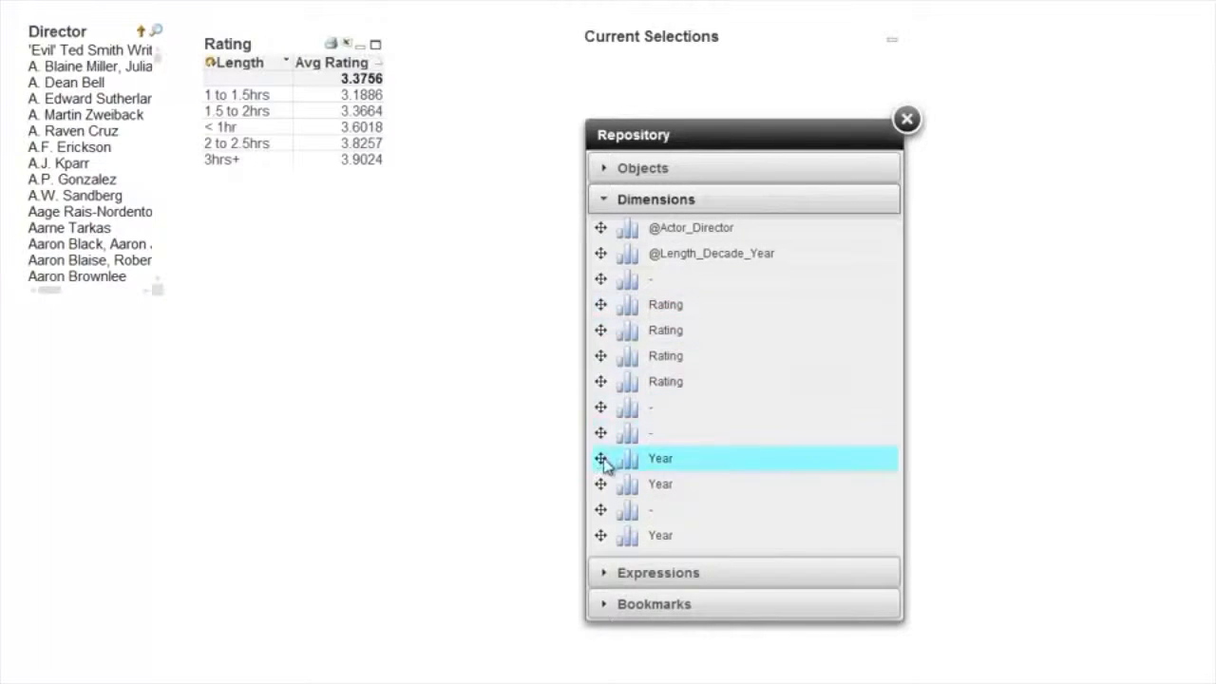
Add the repository dimension Year to the Rating table as a second dimension and close the repository.
left_click_drag(604, 462, 306, 127)
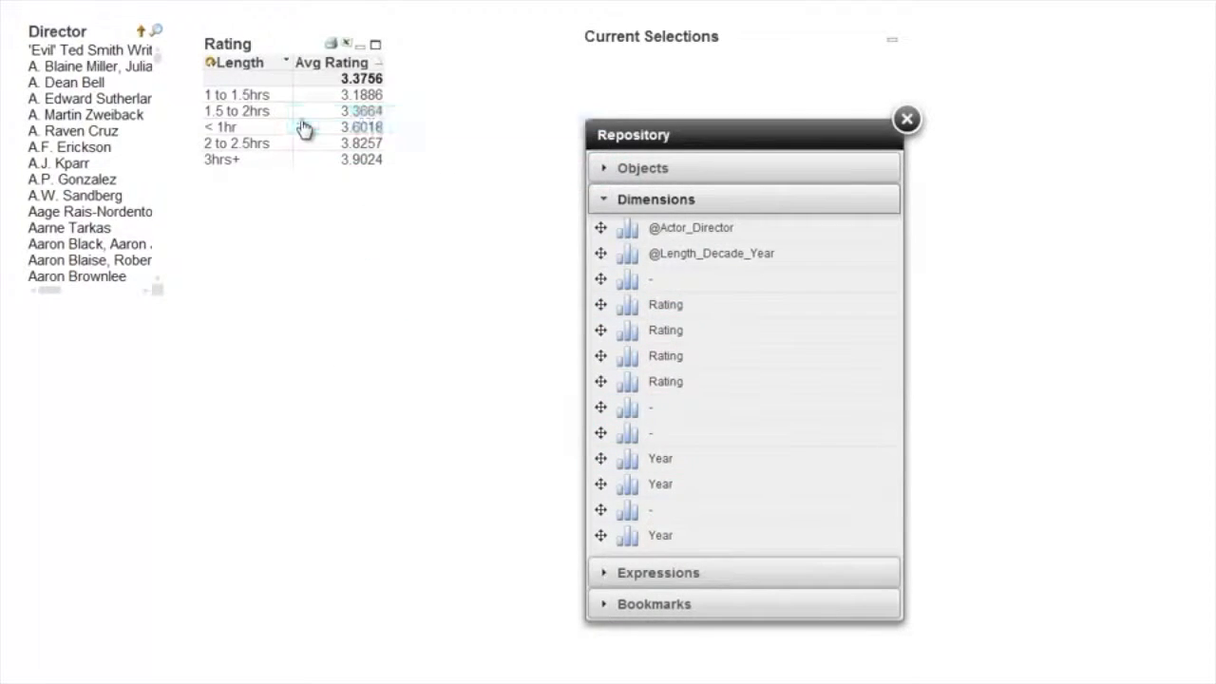
left_click(338, 148)
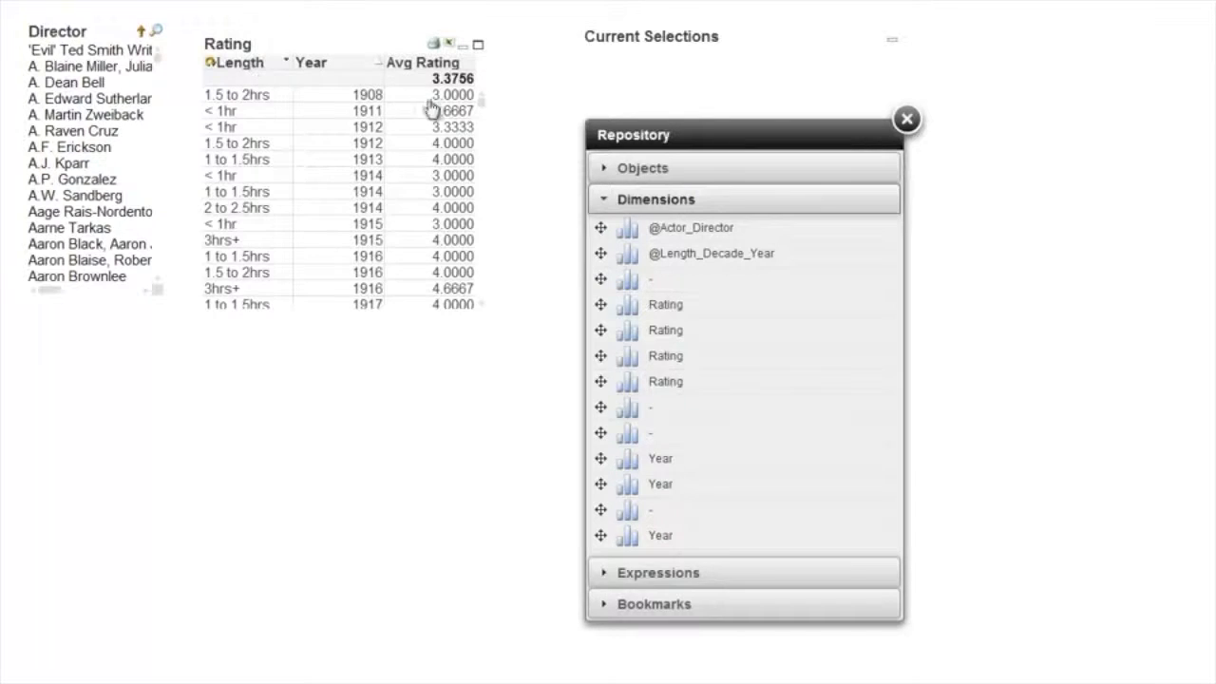
scroll(481, 101, "down", 10)
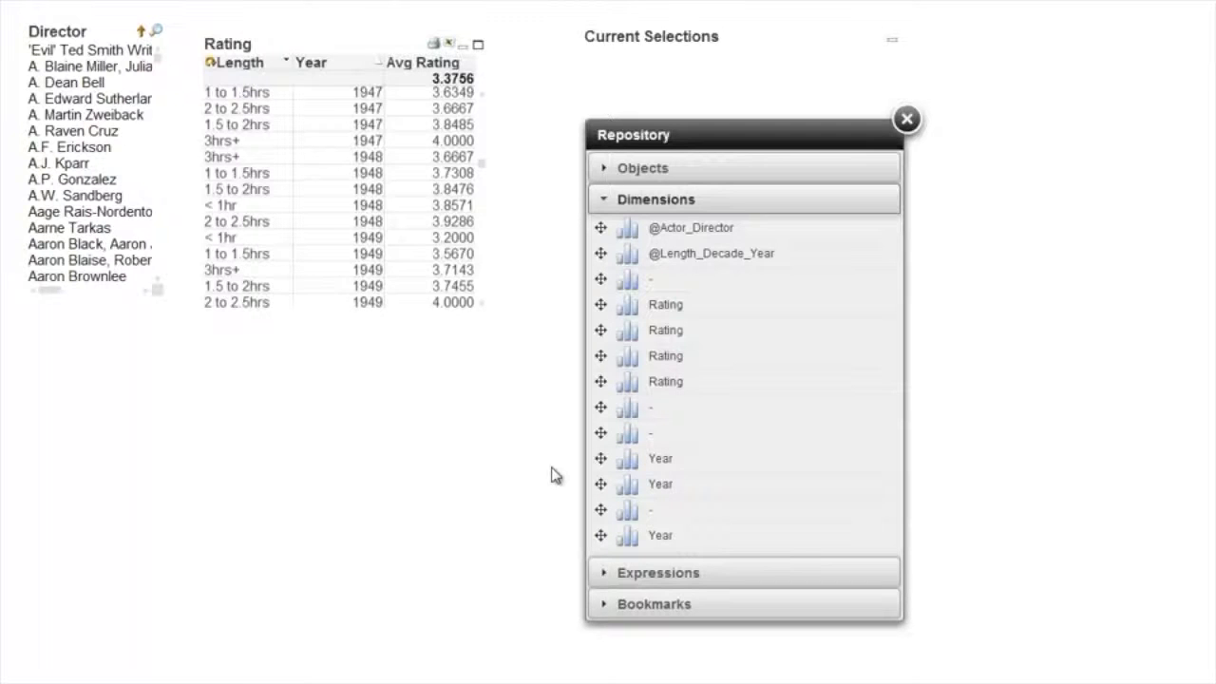
left_click(908, 118)
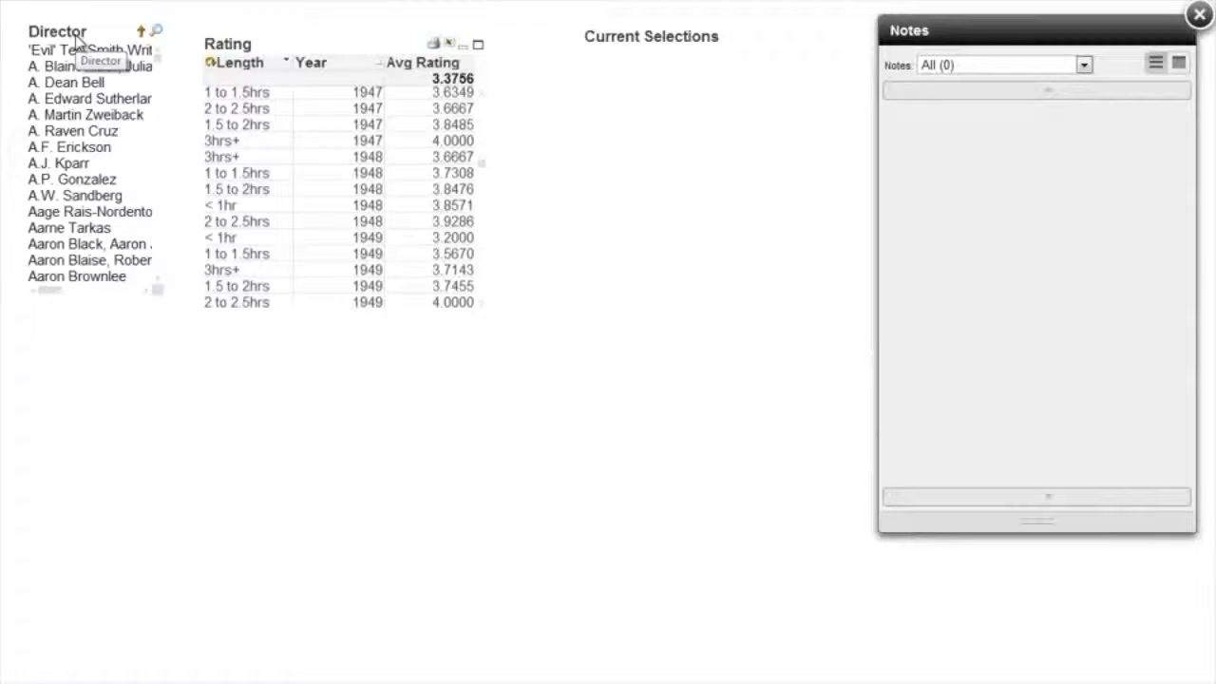
Search the Director list for clint and select Clint Eastwood.
type("clint*")
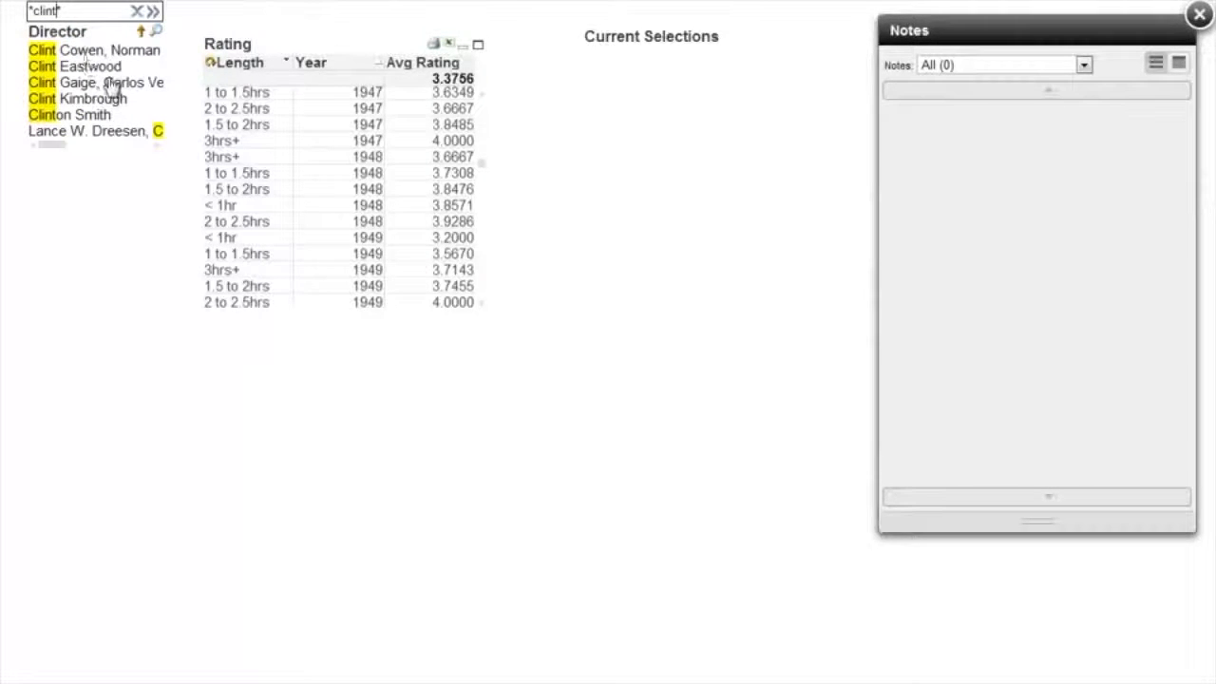
left_click(104, 68)
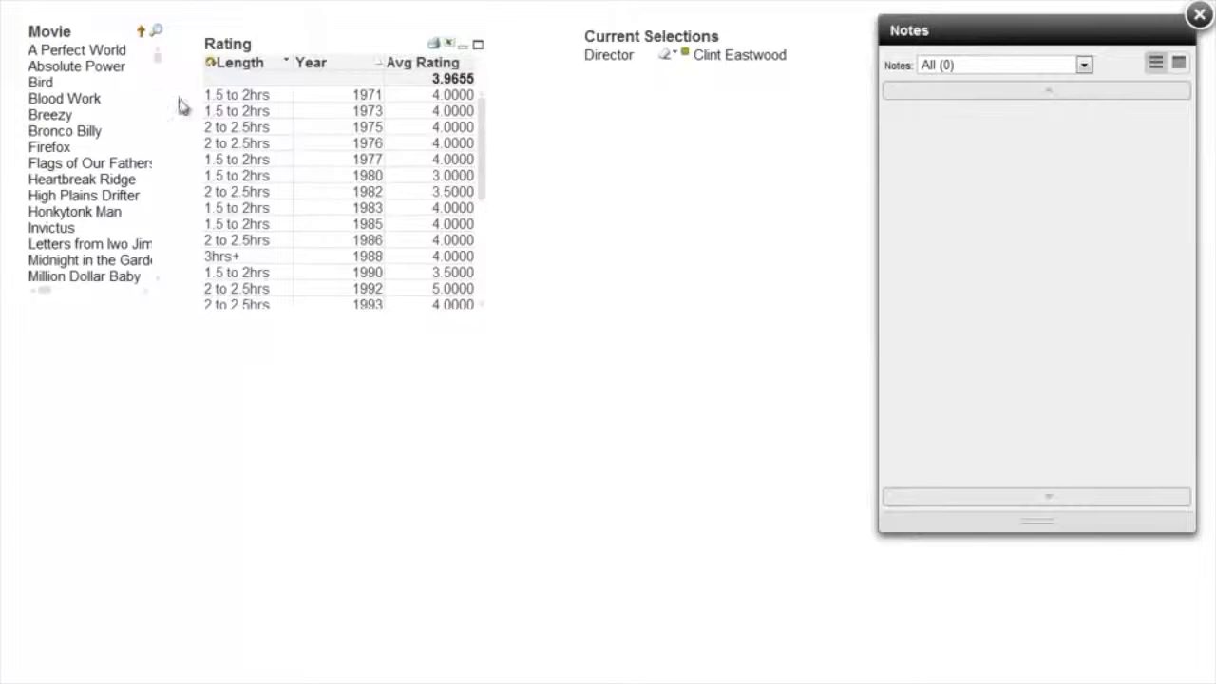
Remove the Year dimension from the Rating table and close its properties.
right_click(326, 84)
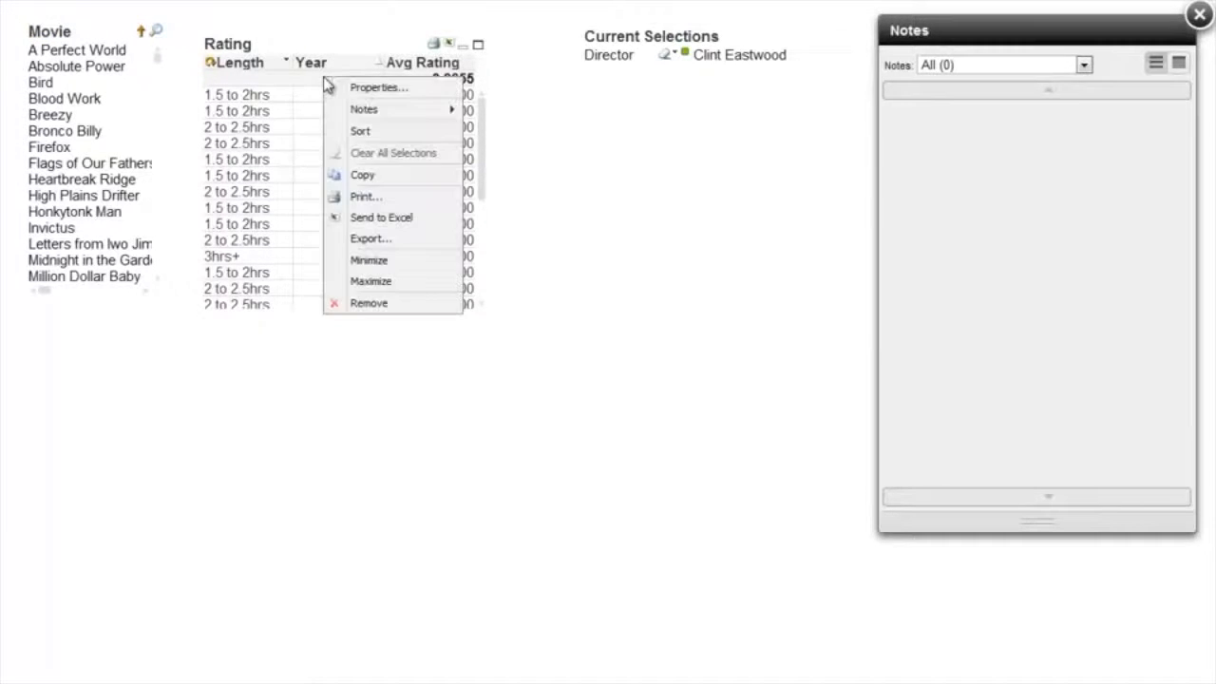
left_click(377, 87)
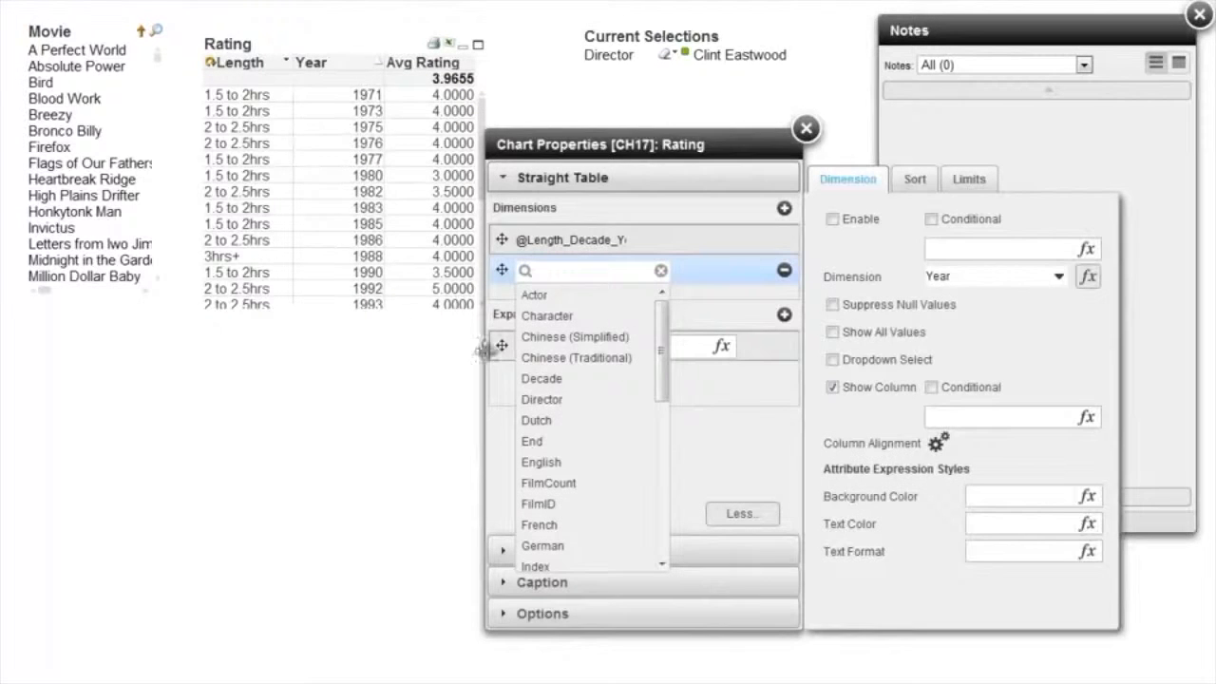
left_click(783, 272)
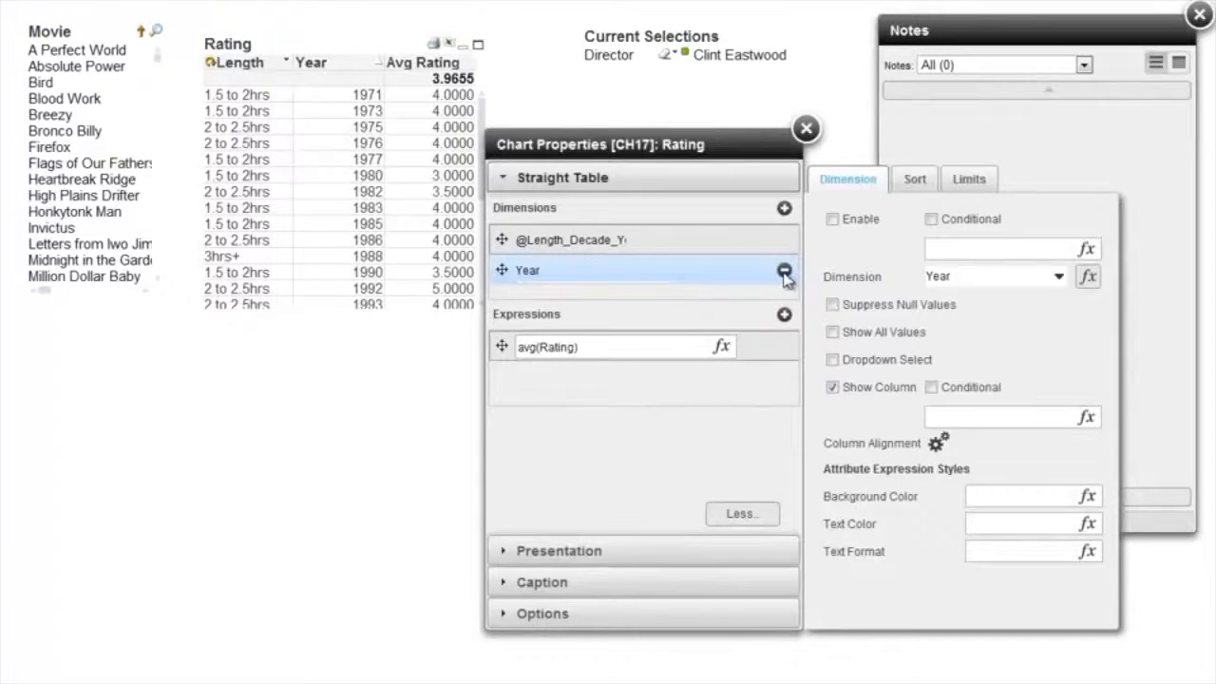
left_click(783, 271)
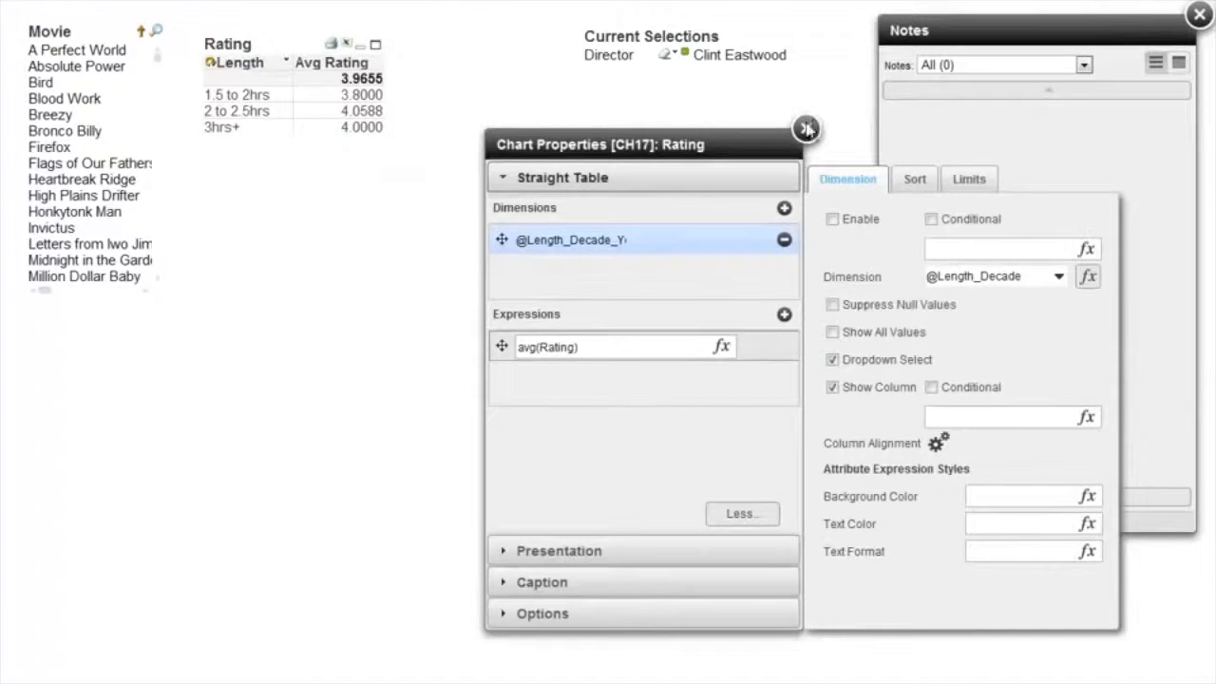
left_click(805, 127)
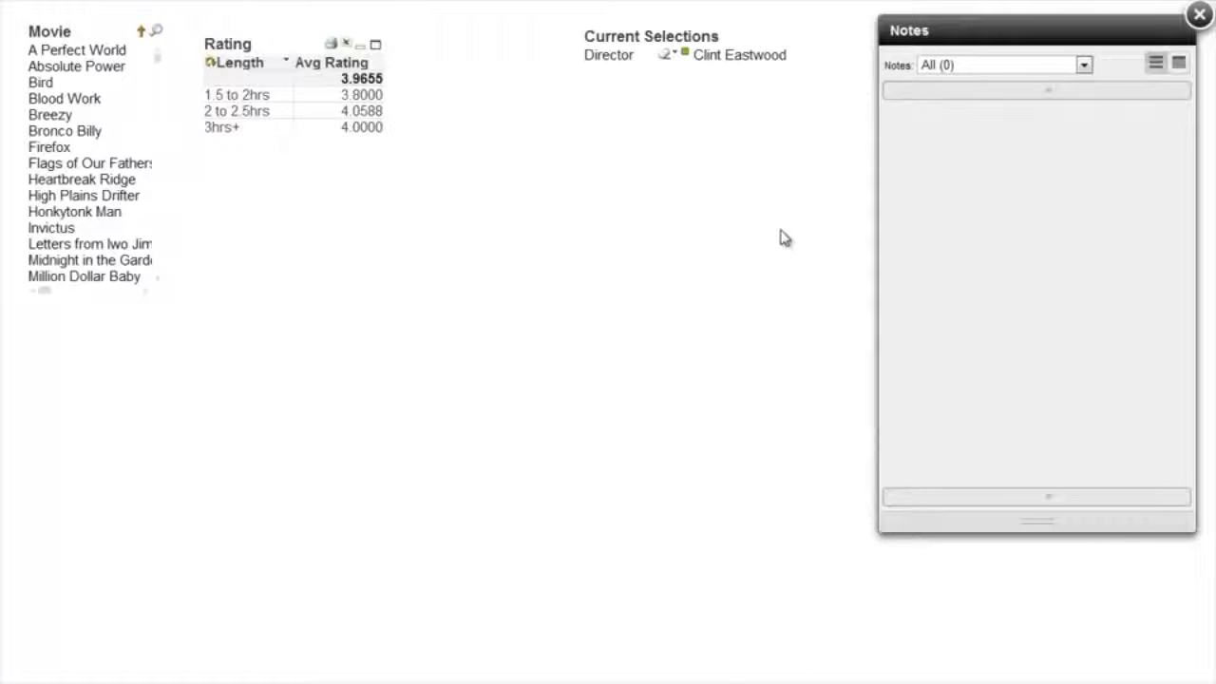
Add a new note to the Rating table titled Clint Eastwood with the text "Note the variation.".
right_click(307, 83)
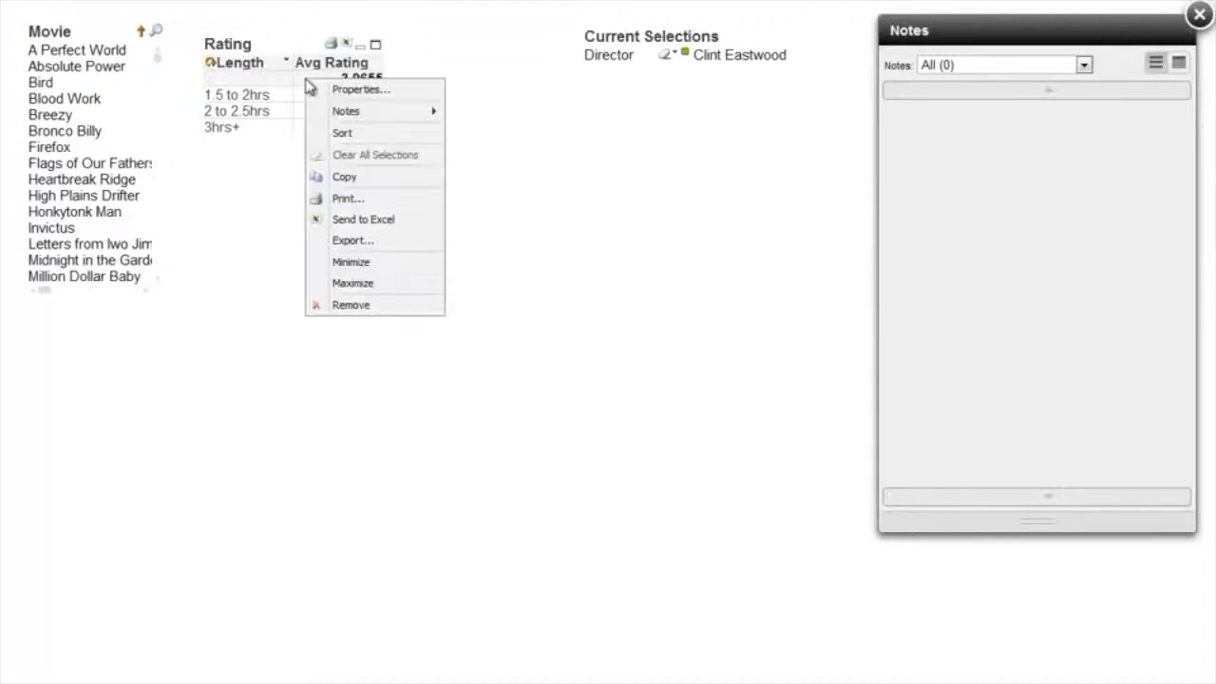
mouse_move(352, 114)
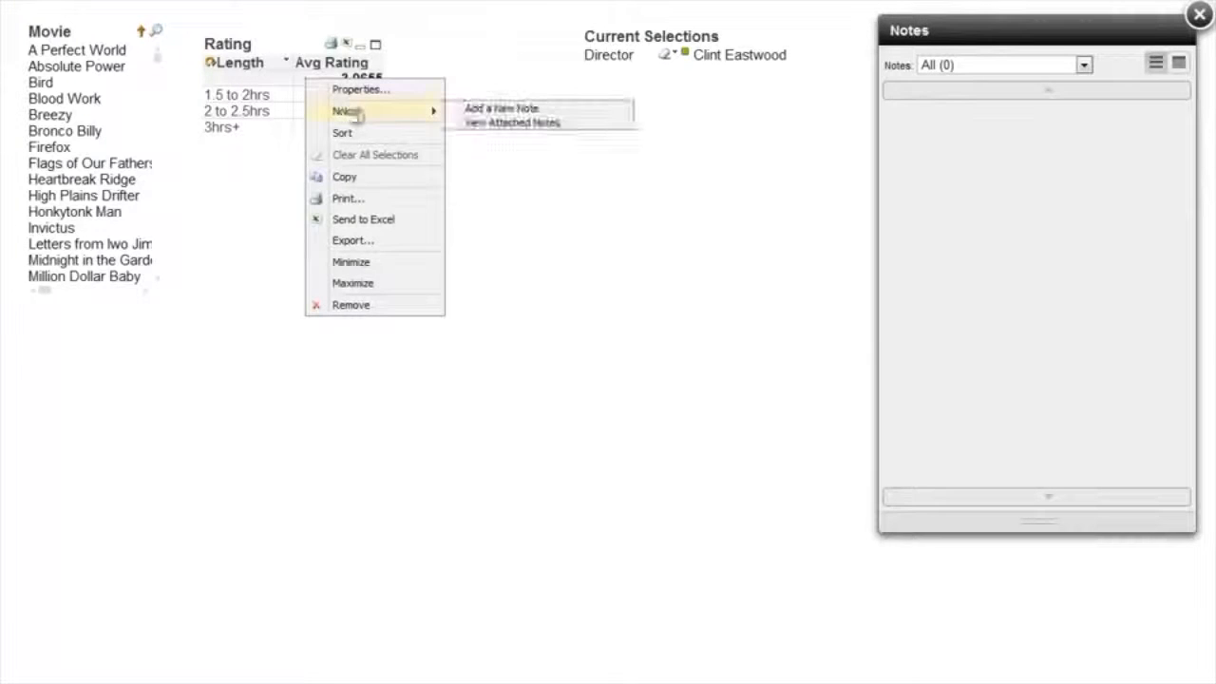
left_click(491, 111)
left_click(915, 129)
type("Clint Eastwood")
key("Tab")
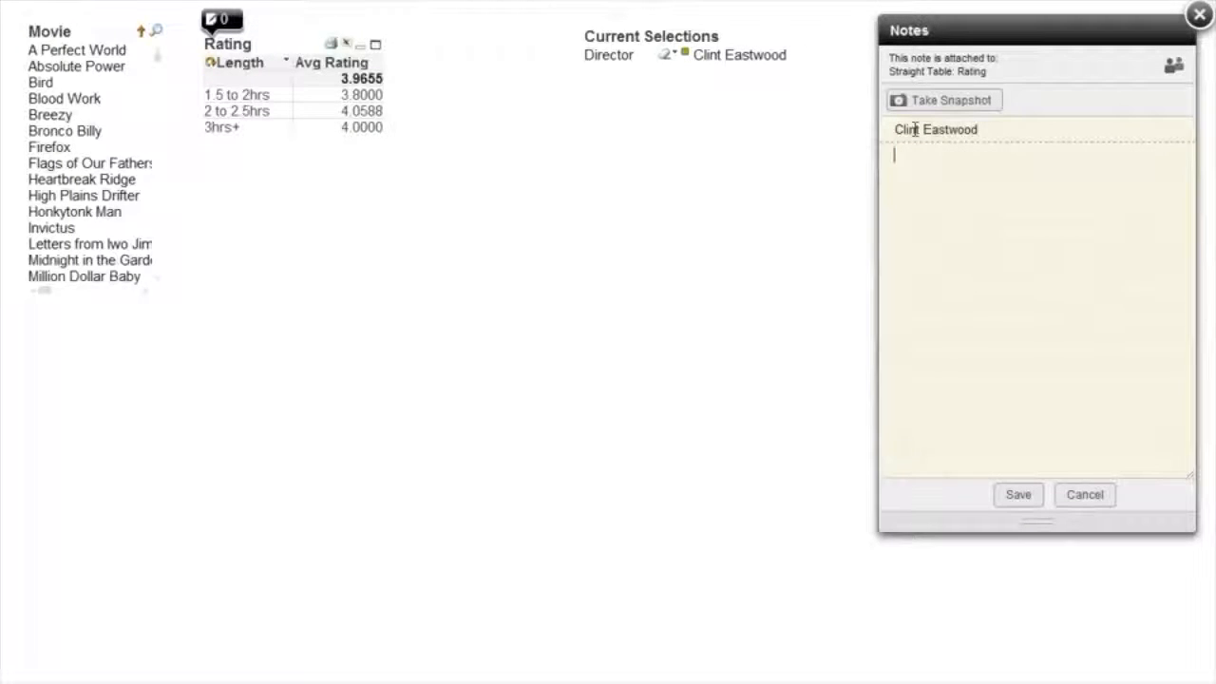
type("Note the vas")
type("iation.")
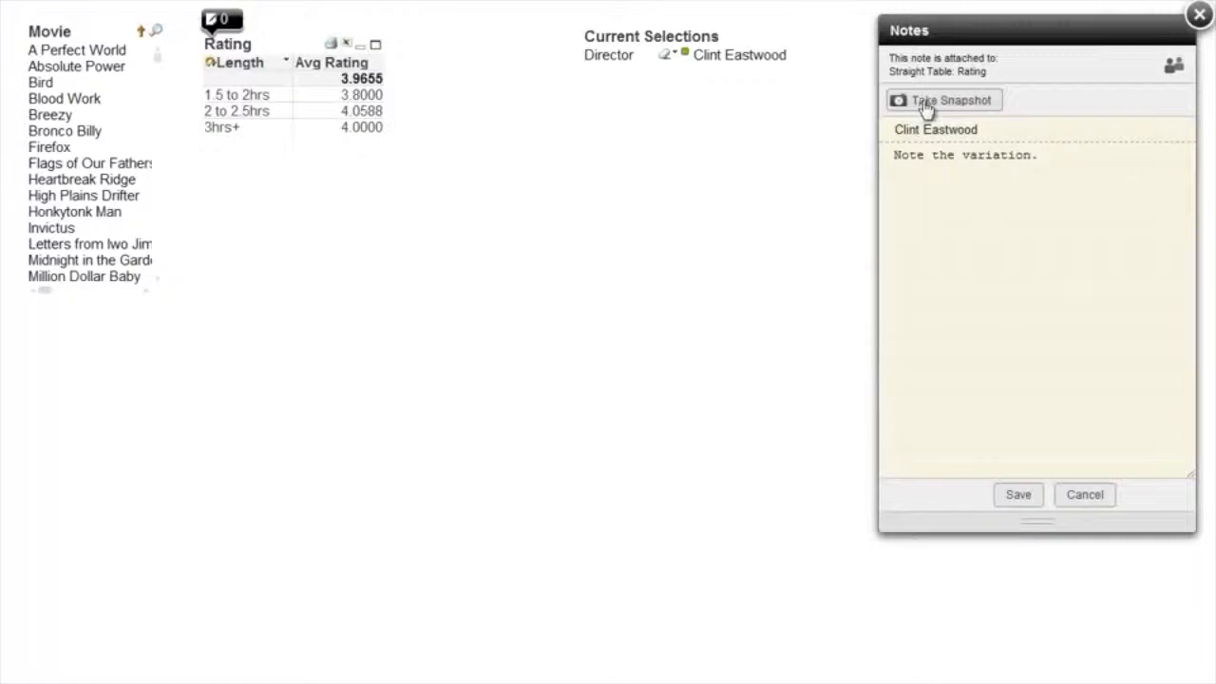
Attach a snapshot of the current selections to the note, save it and close the notes.
left_click(953, 101)
left_click(1020, 494)
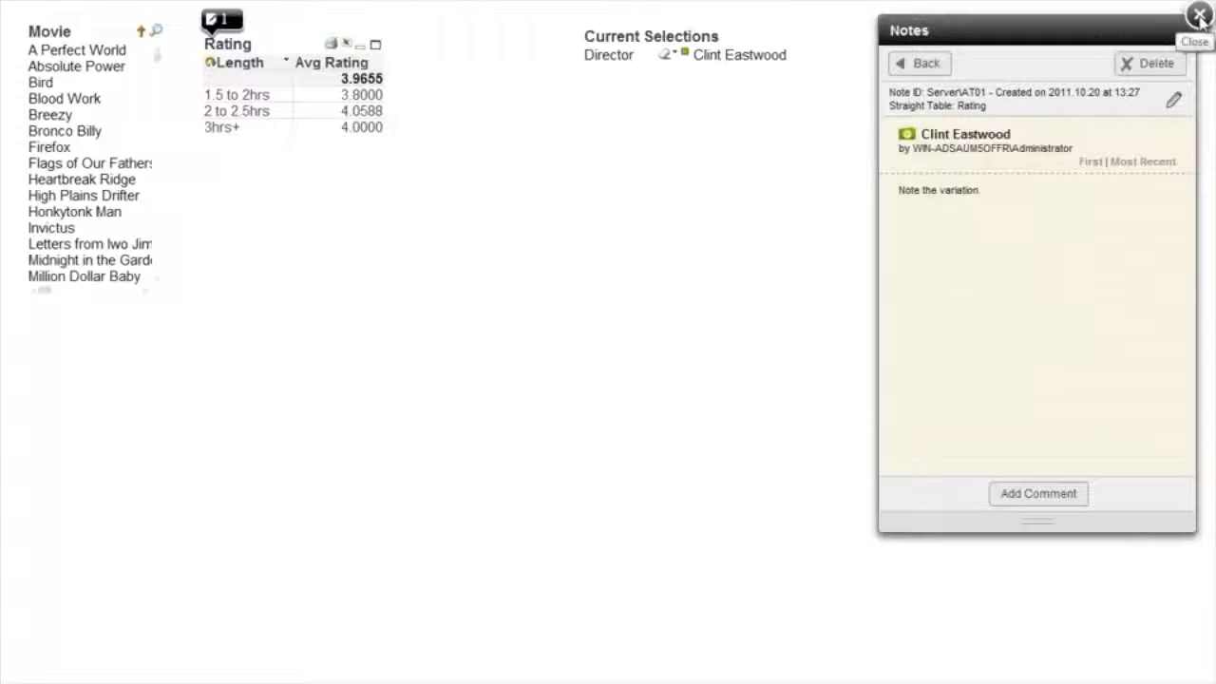
left_click(1198, 16)
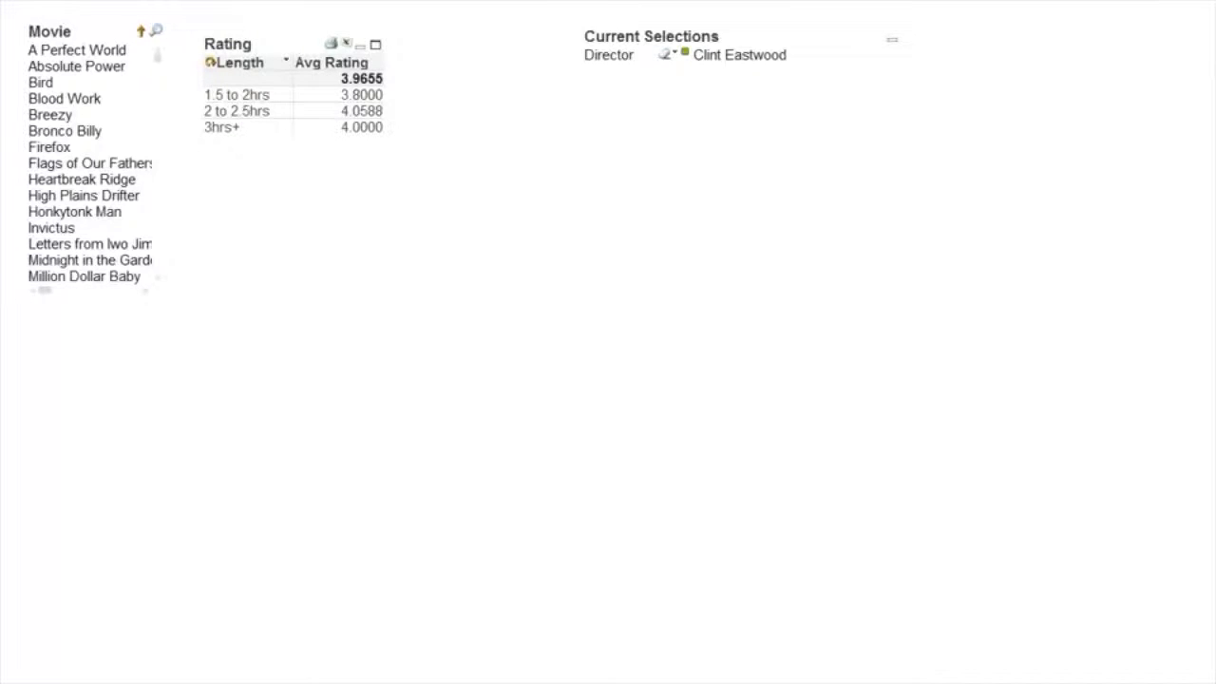
Clear all selections, reopen the Clint Eastwood note and restore the selections from its snapshot.
left_click(100, 2)
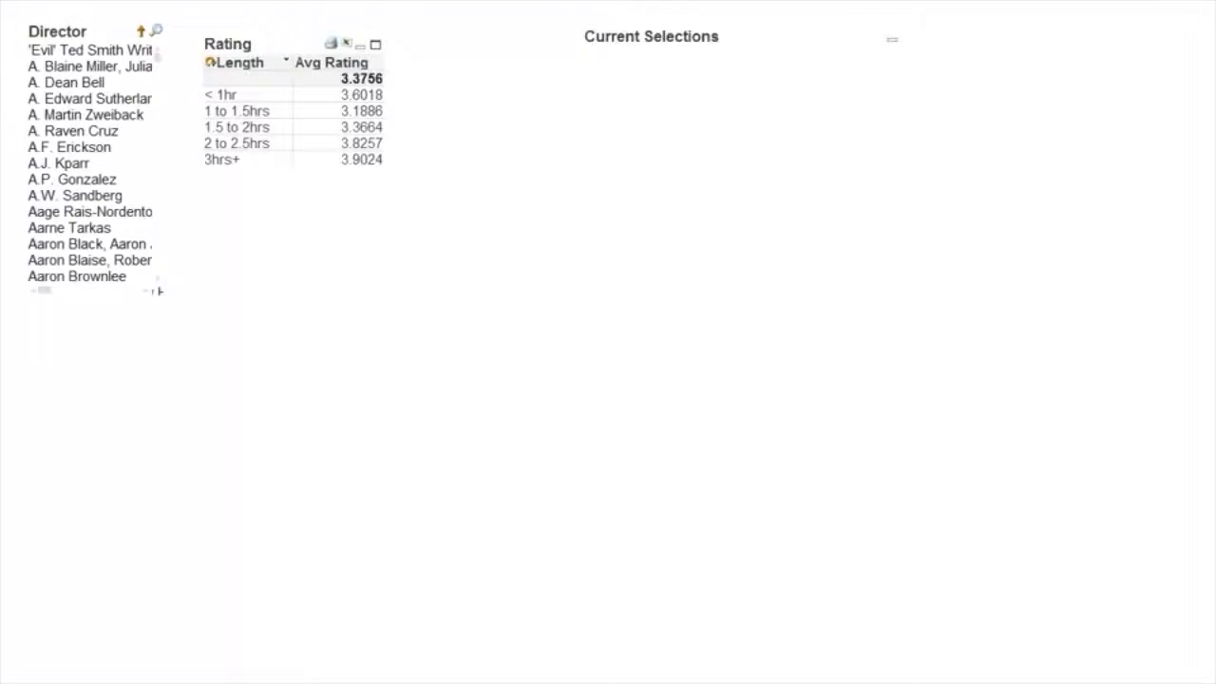
left_click(285, 1)
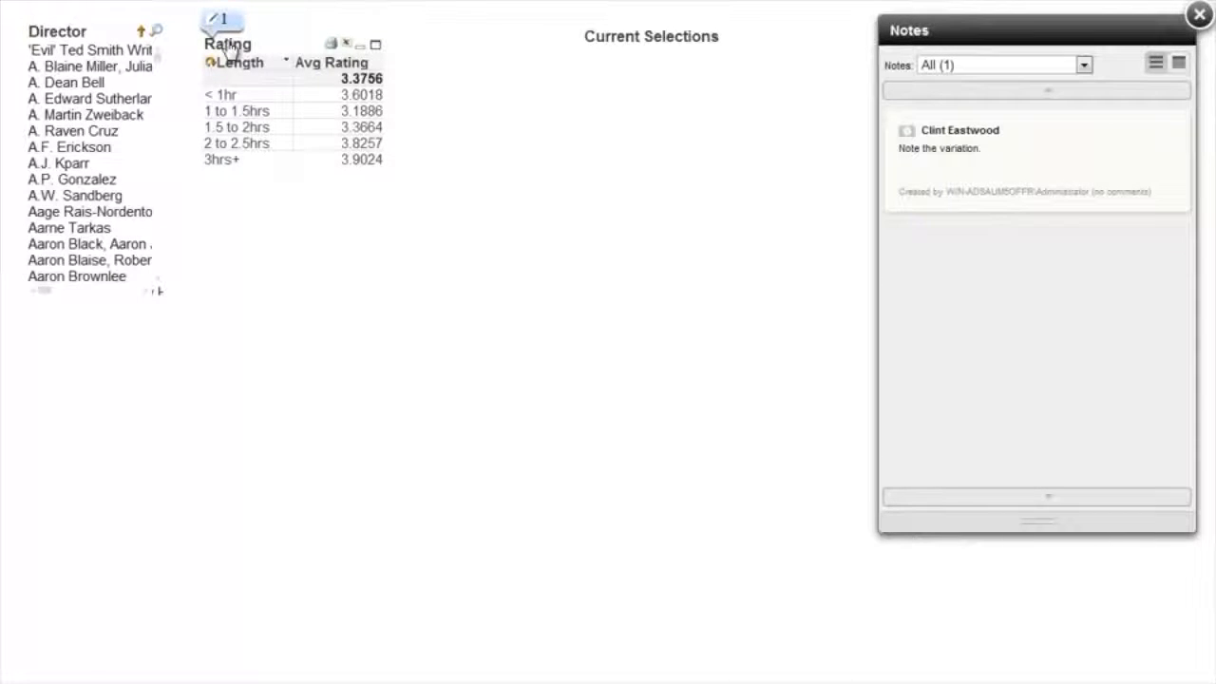
left_click(1028, 170)
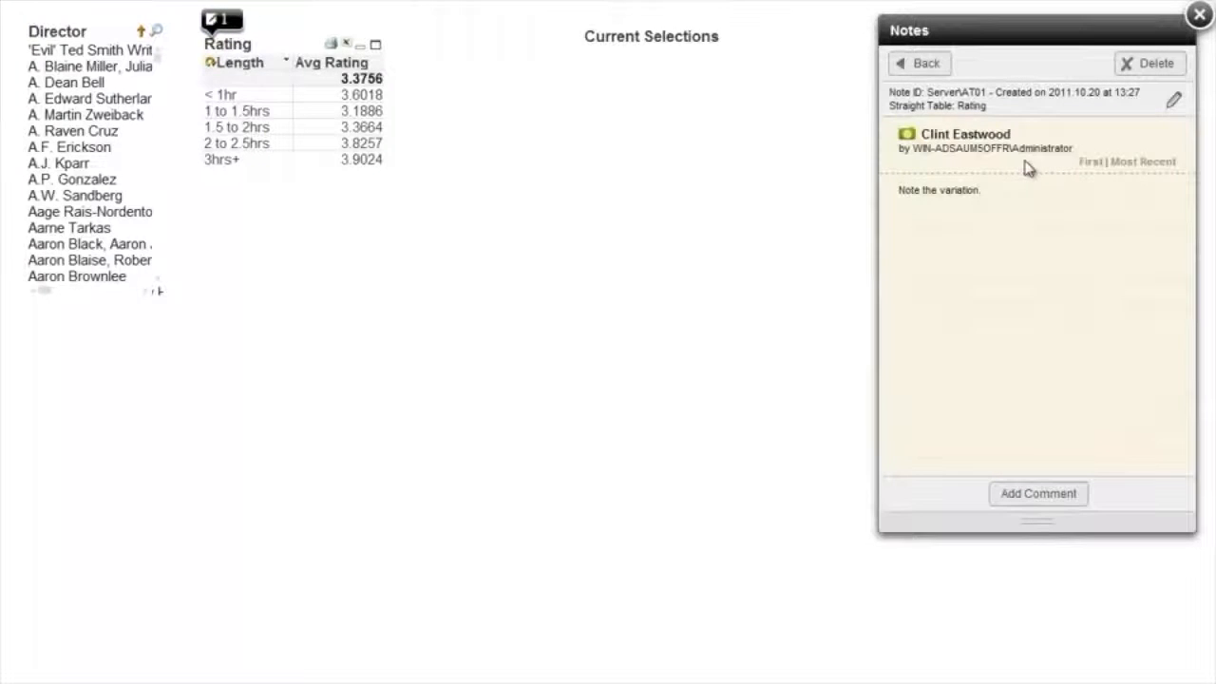
left_click(906, 139)
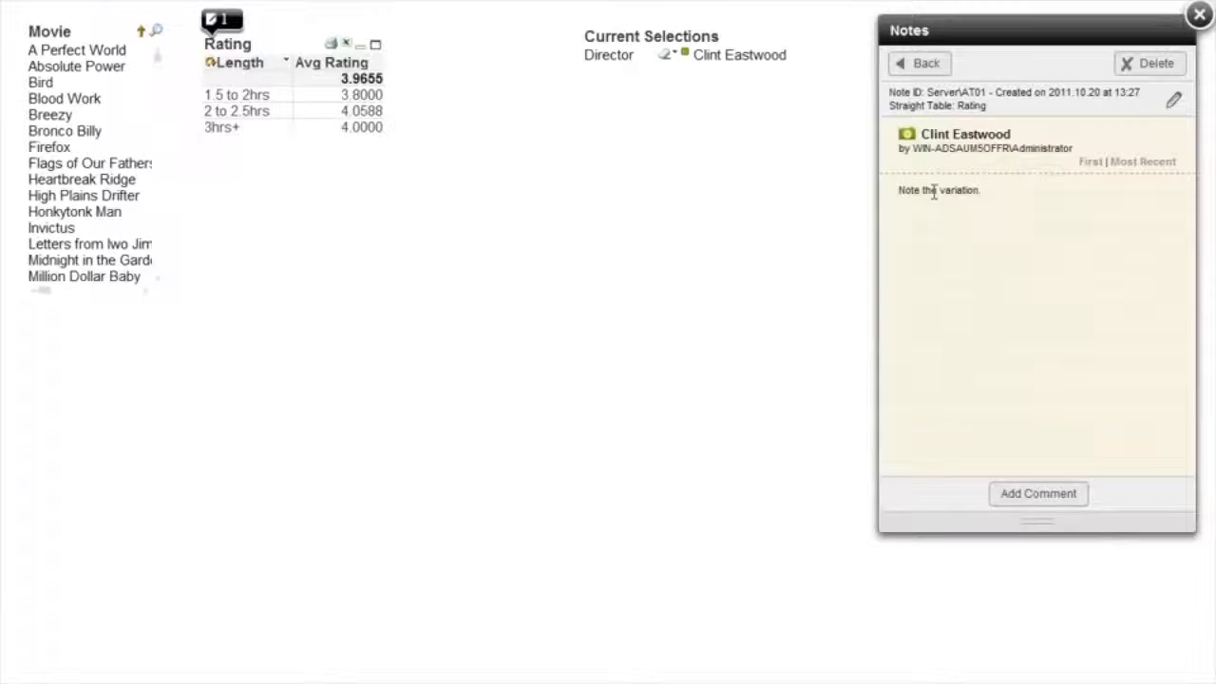
Add the comment "Well done!" to the Clint Eastwood note.
left_click(1040, 498)
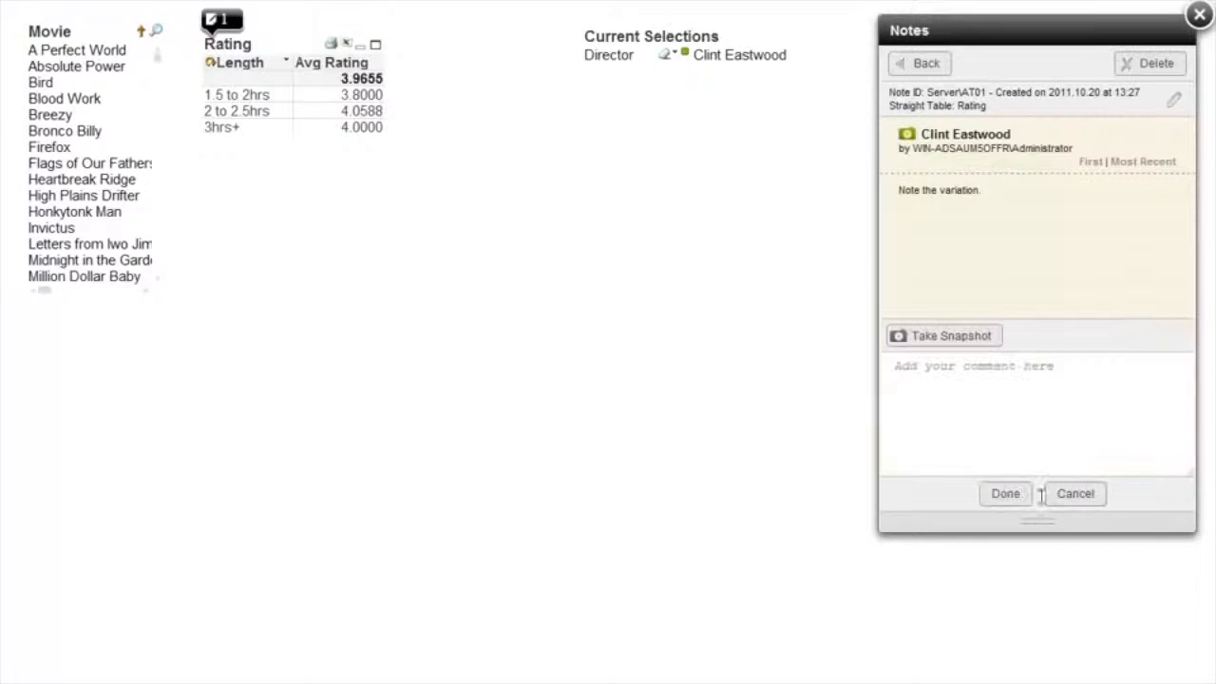
left_click(892, 411)
type("Well done!")
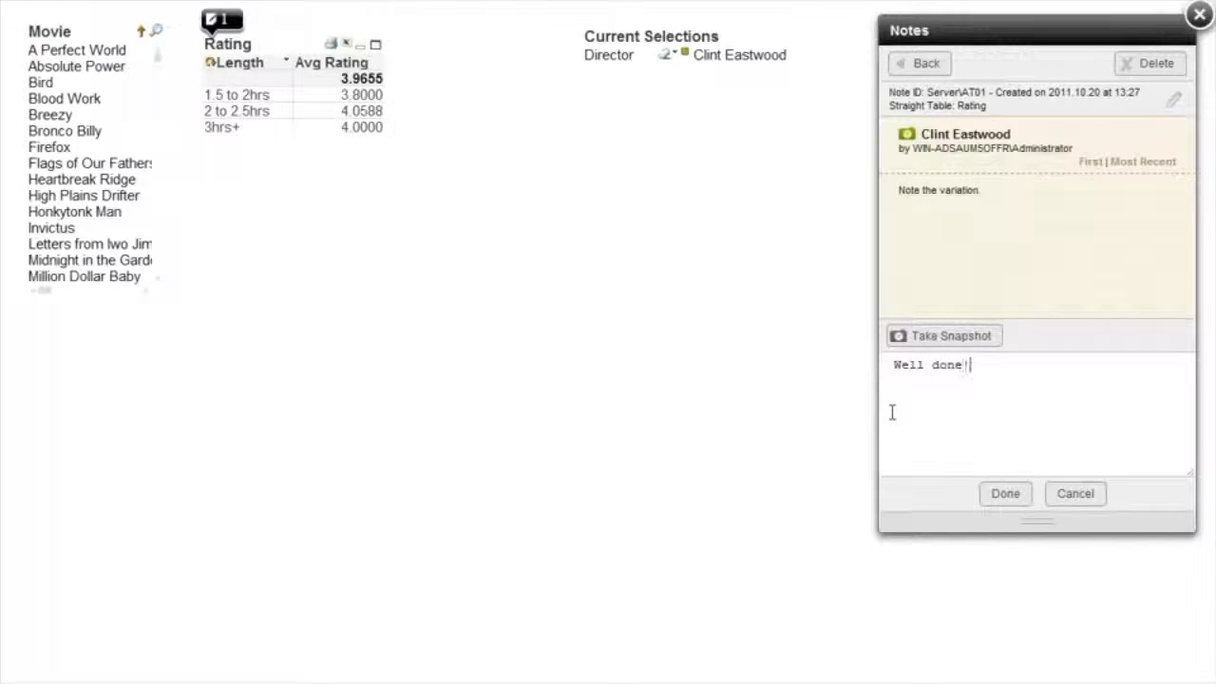
left_click(1008, 495)
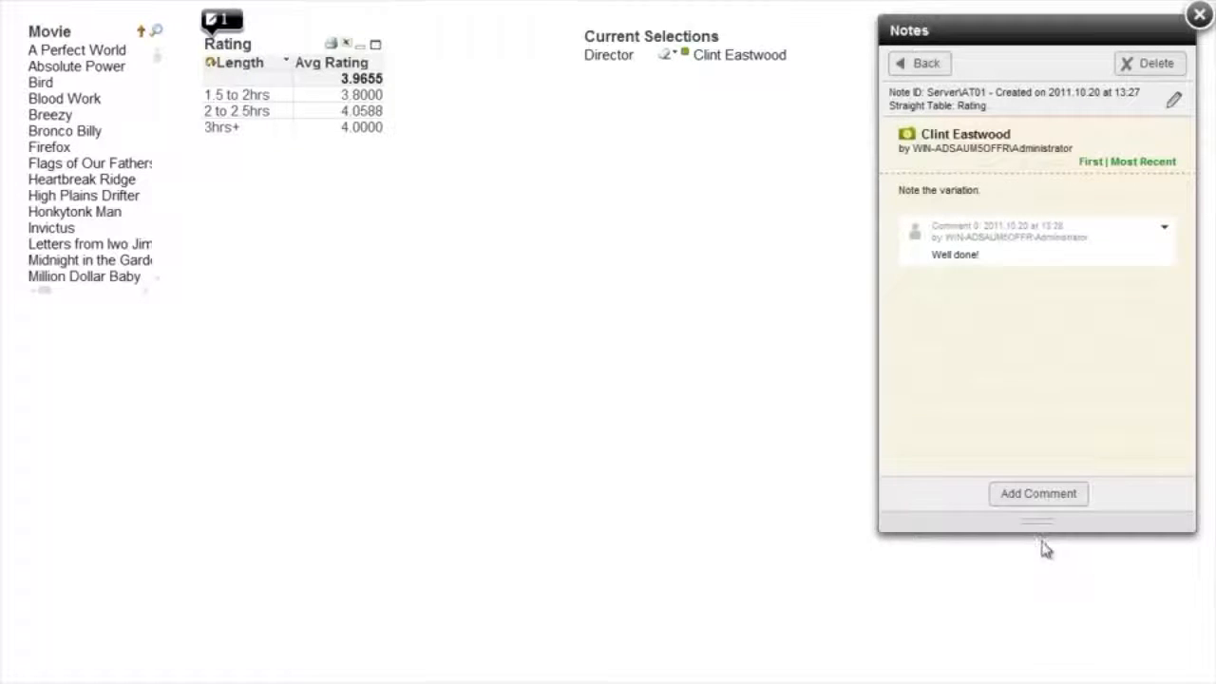
Start another comment on the note, clear the selections, and search the Director list for scor to select Martin Scorsese.
left_click(1037, 496)
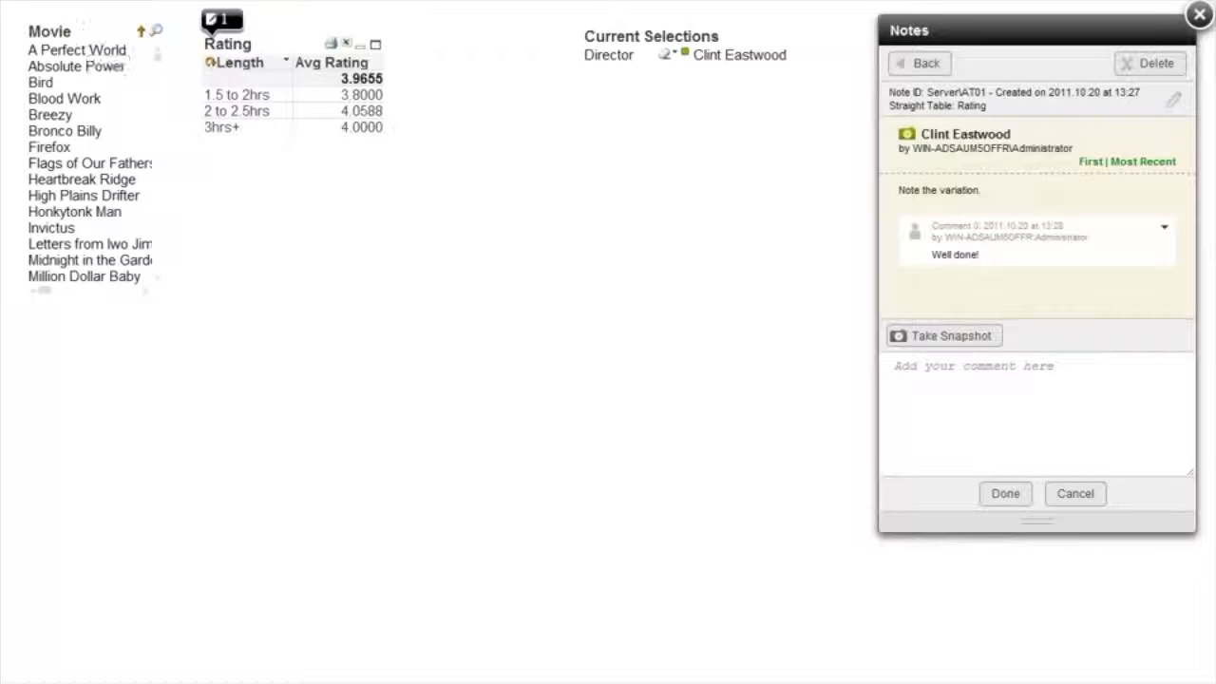
left_click(47, 2)
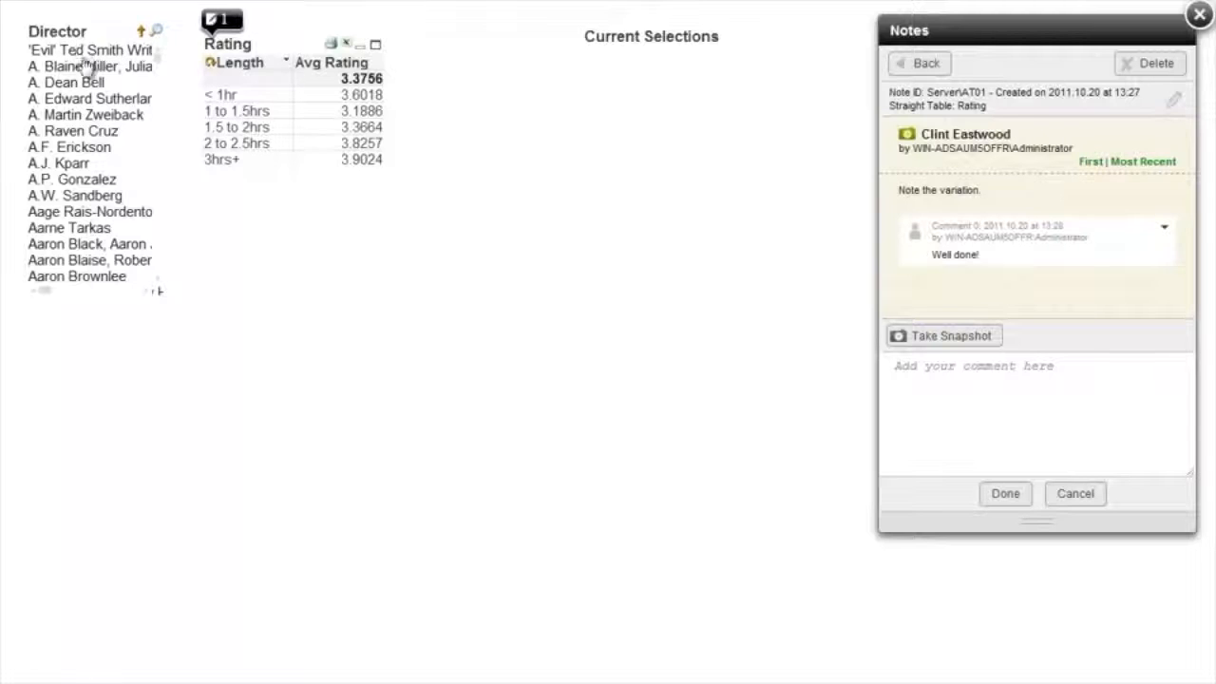
type("scor*")
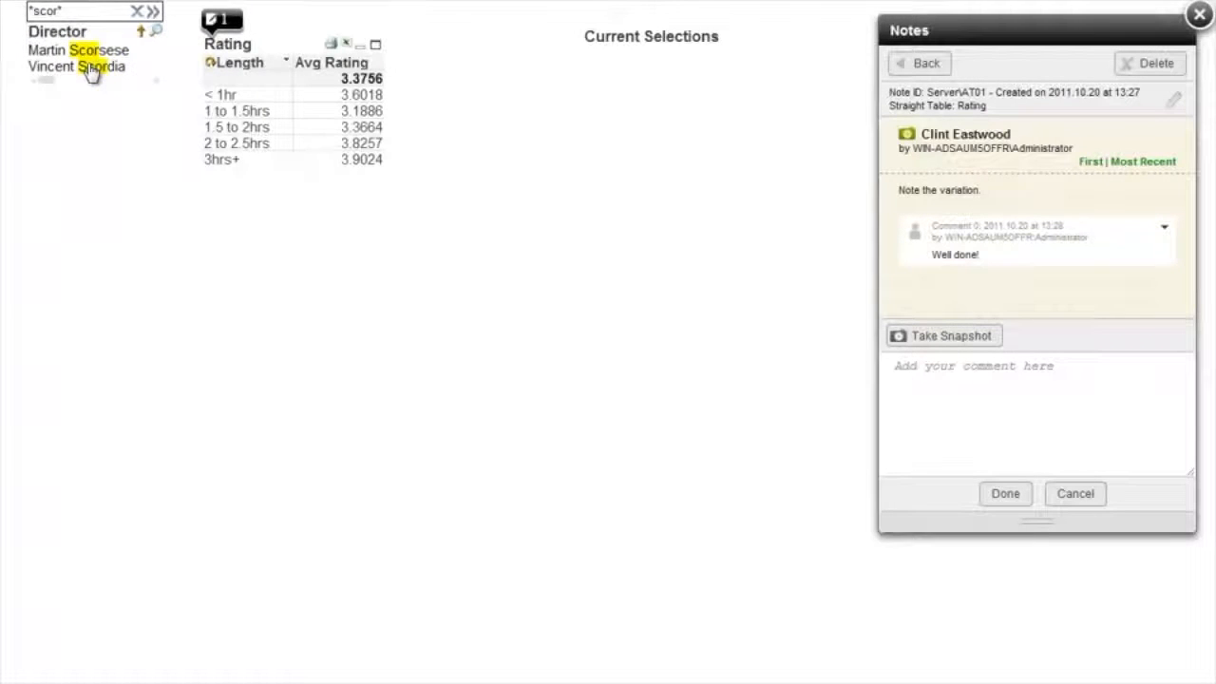
left_click(83, 49)
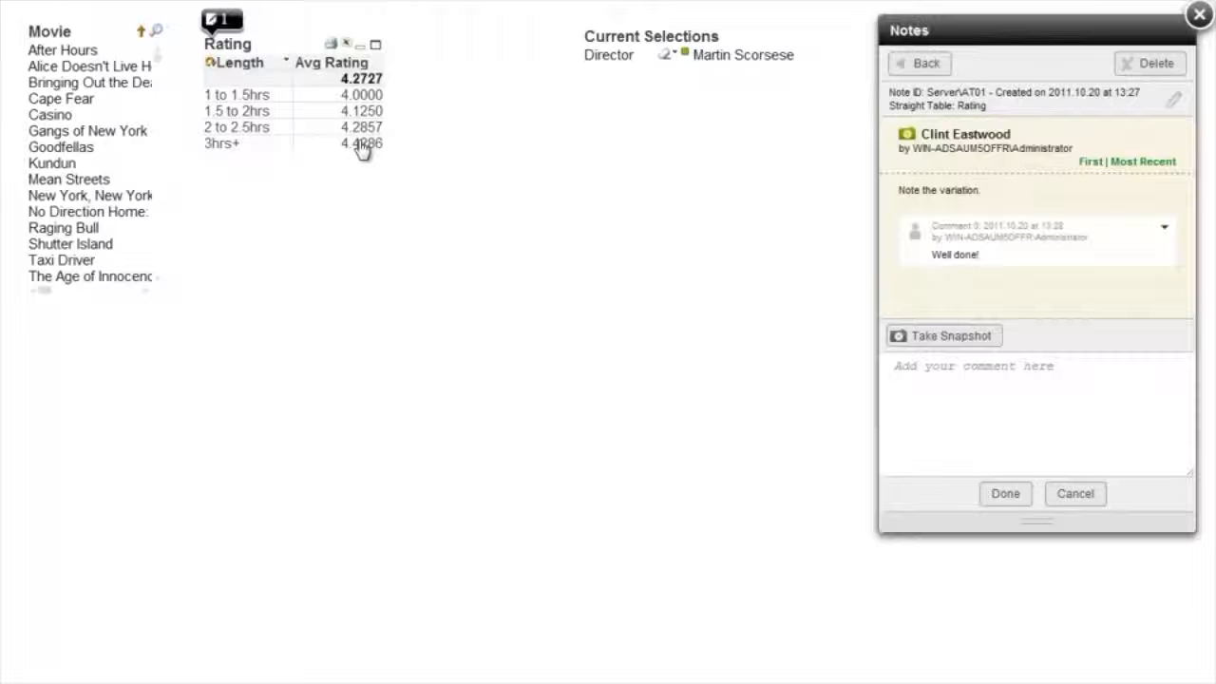
Enter the comment "Well look at Martin!", attach a snapshot of the current selections and submit it.
left_click(934, 370)
type("Well l")
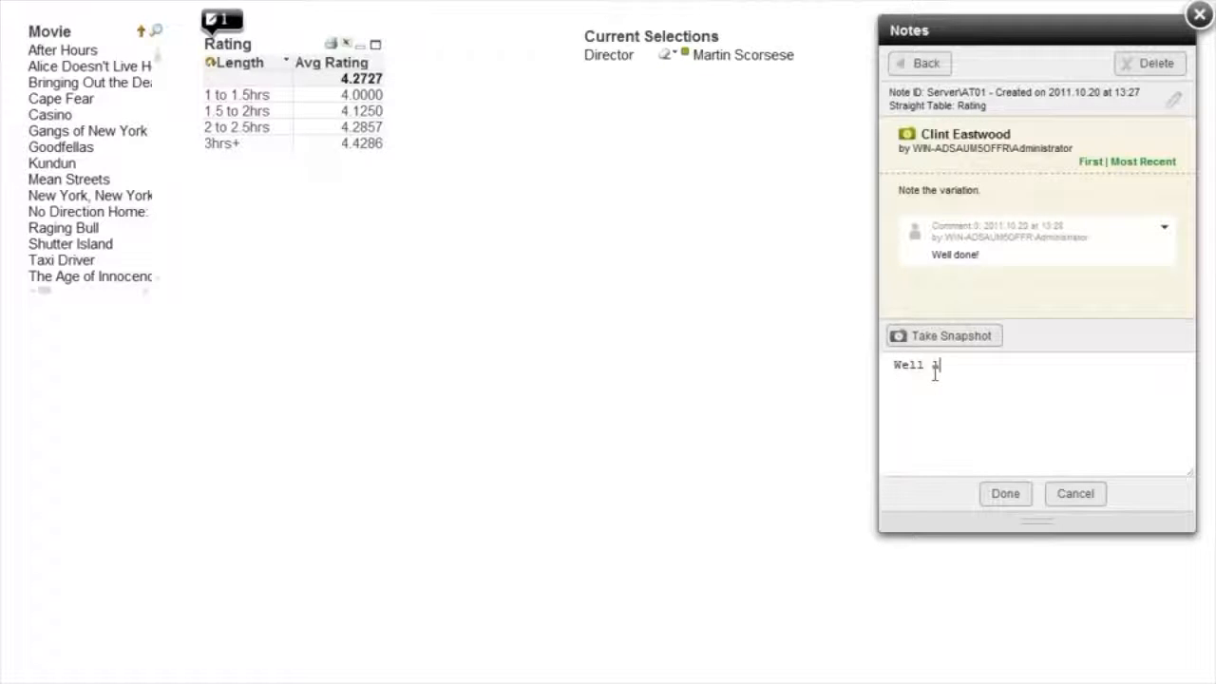
type("ook at Martin!")
left_click(945, 335)
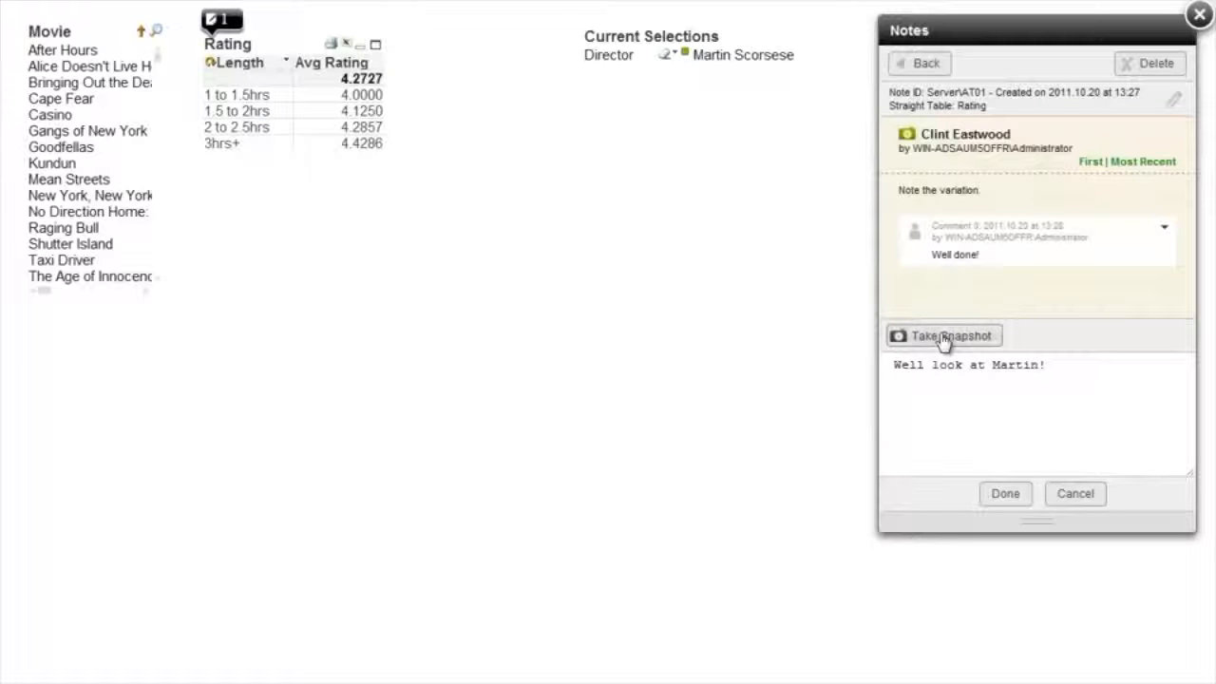
left_click(1005, 493)
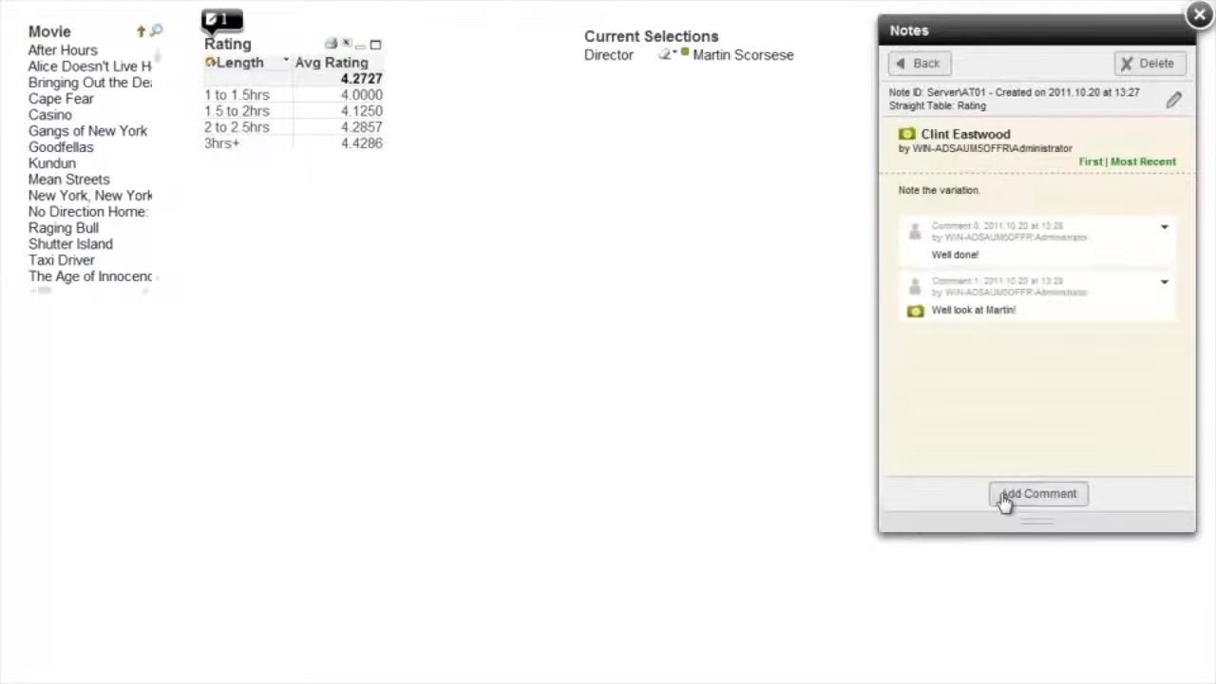
Close the notes, clear all selections and reopen the Clint Eastwood note with its comments.
left_click(1198, 15)
left_click(198, 3)
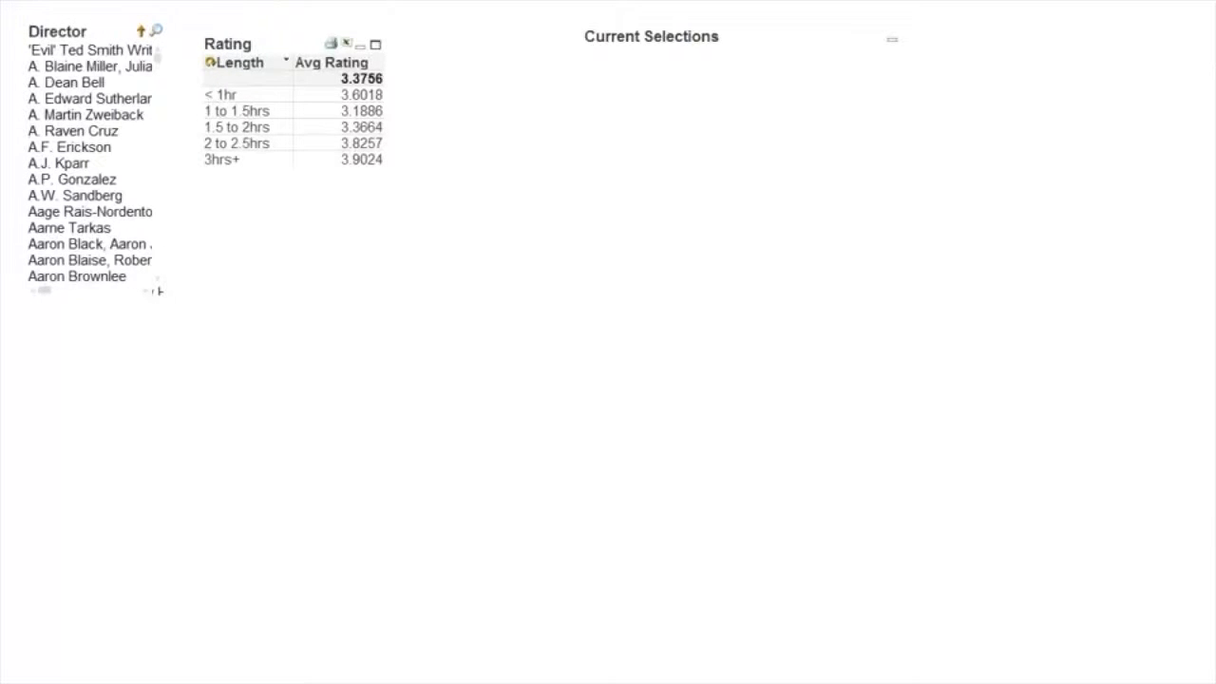
left_click(456, 2)
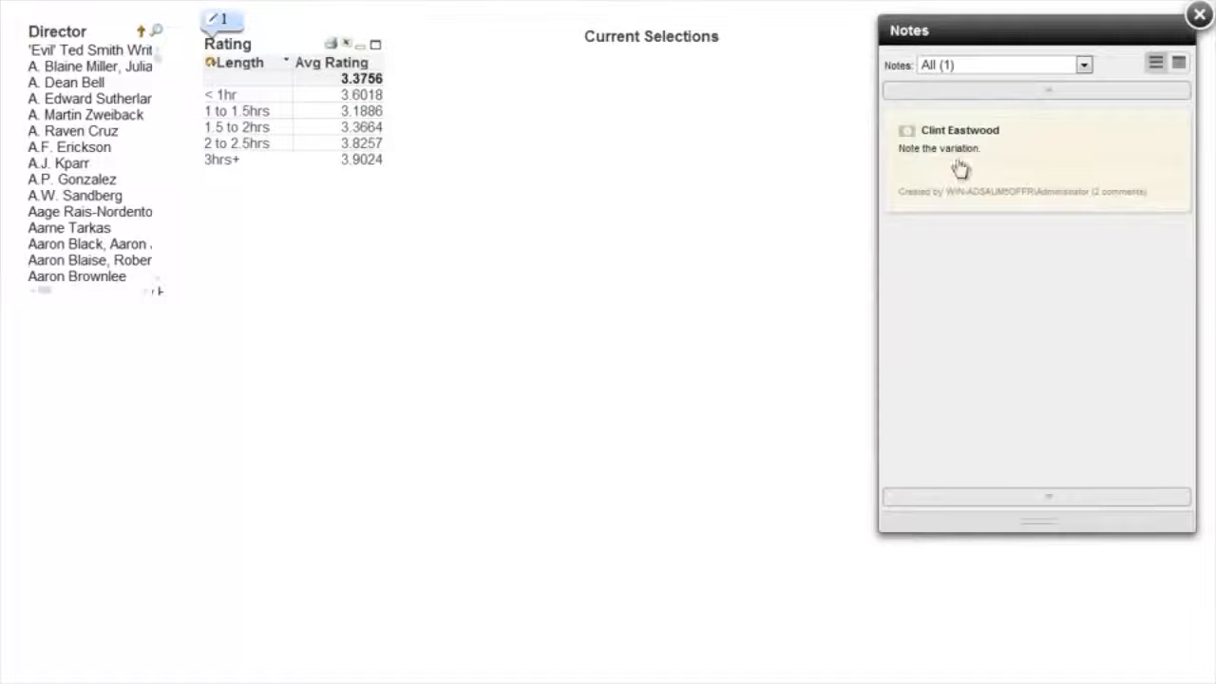
left_click(1026, 149)
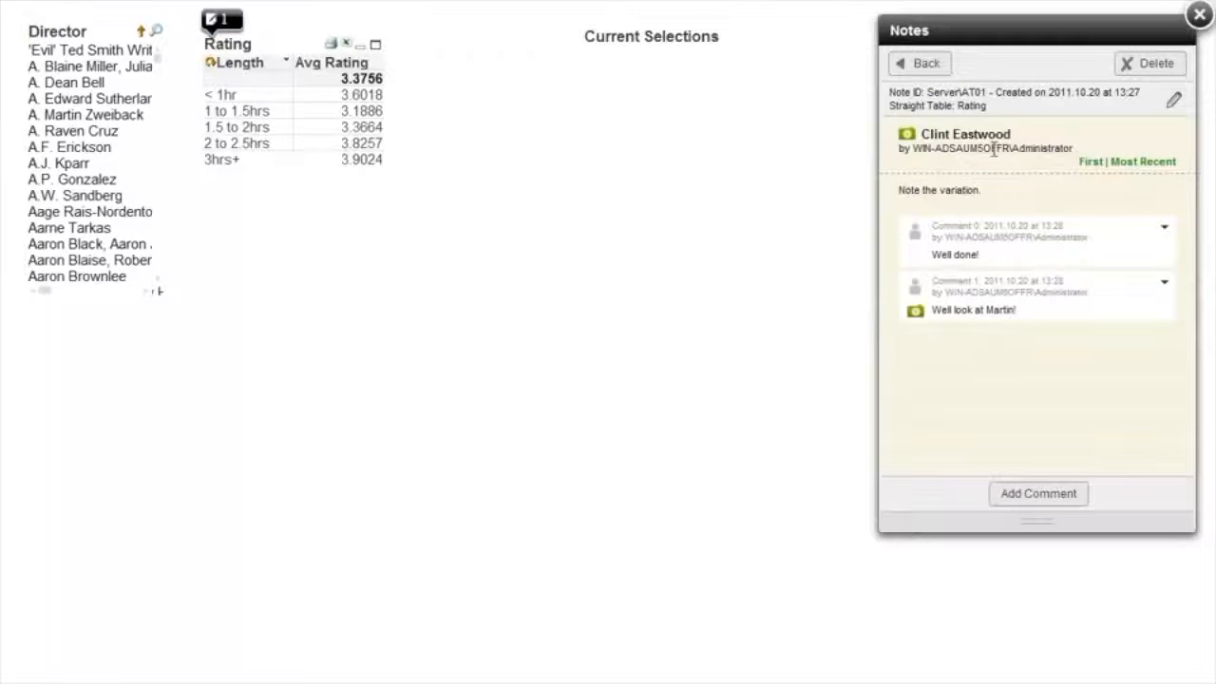
Alternate between the note's Clint Eastwood snapshot and the comment's Martin Scorsese snapshot, ending on Martin Scorsese.
left_click(907, 139)
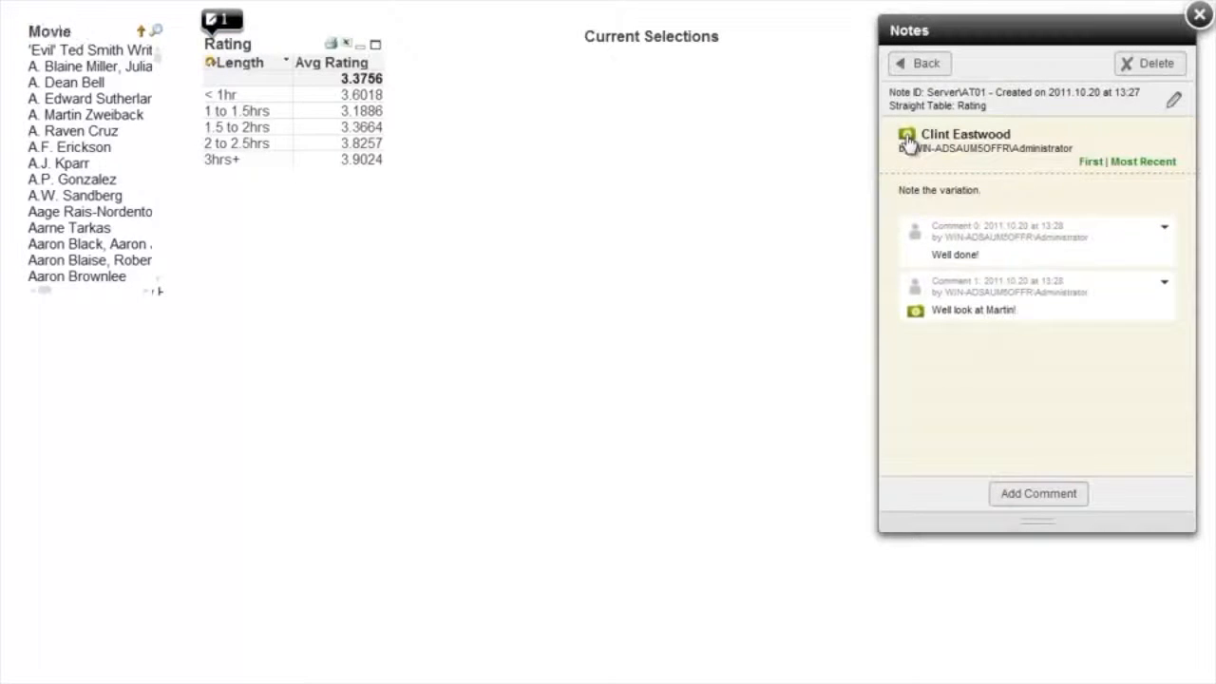
left_click(916, 312)
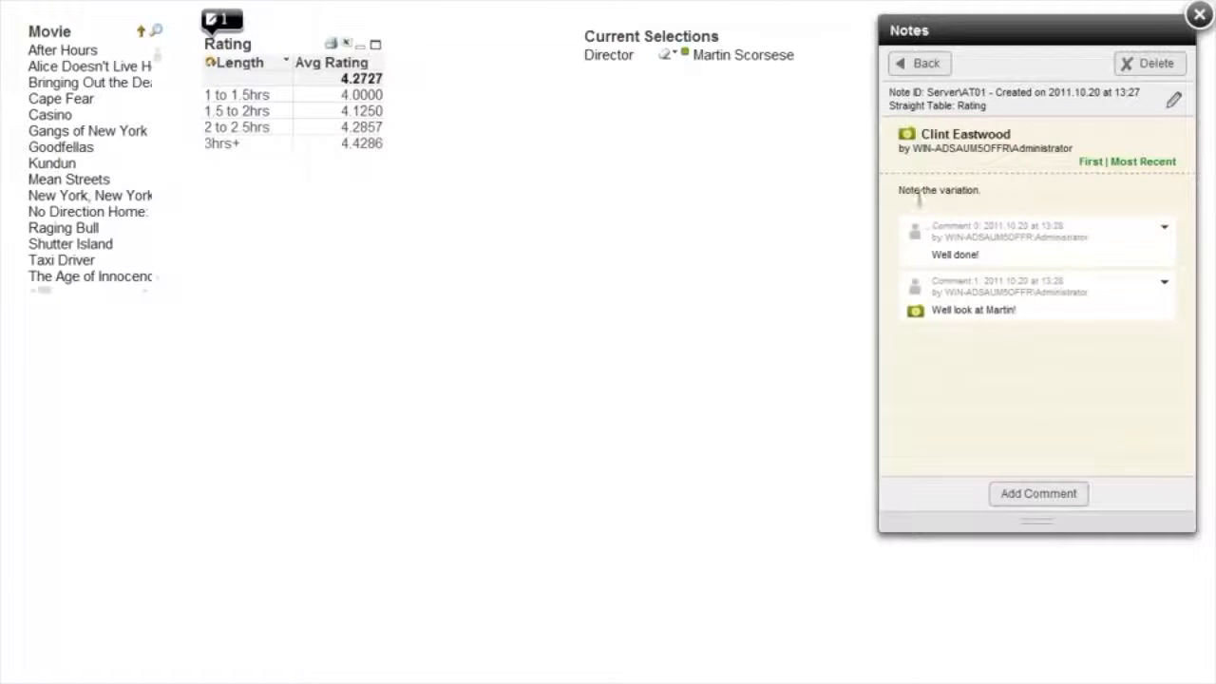
left_click(908, 136)
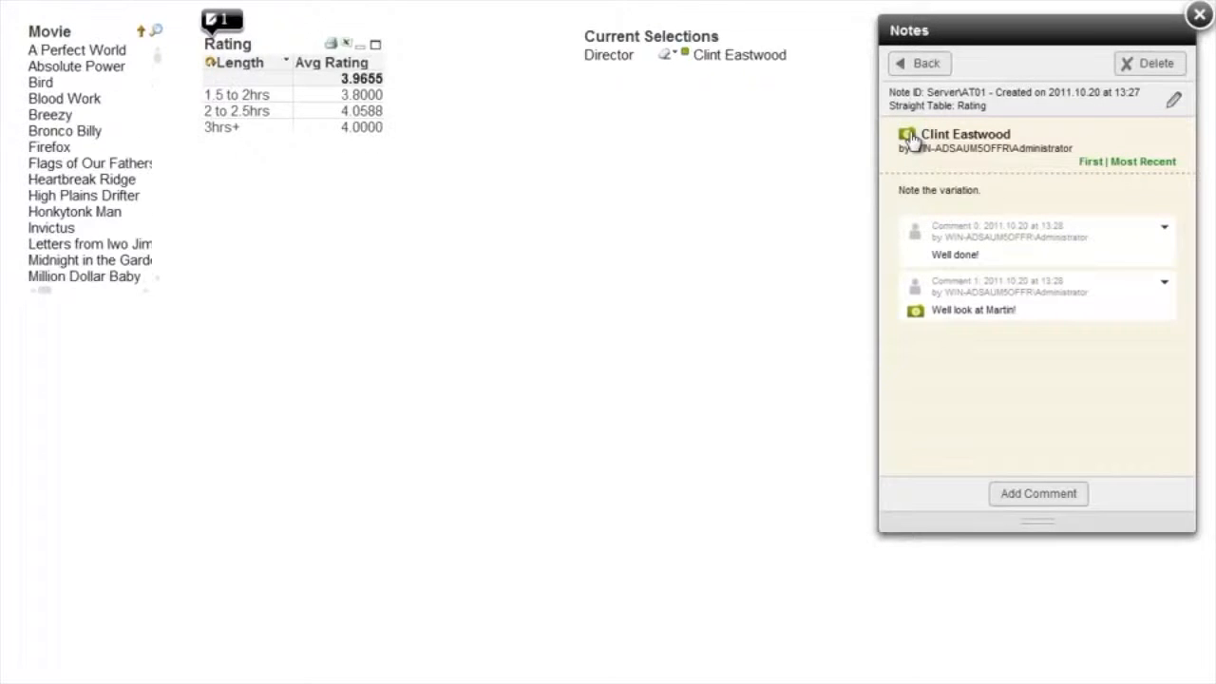
left_click(916, 311)
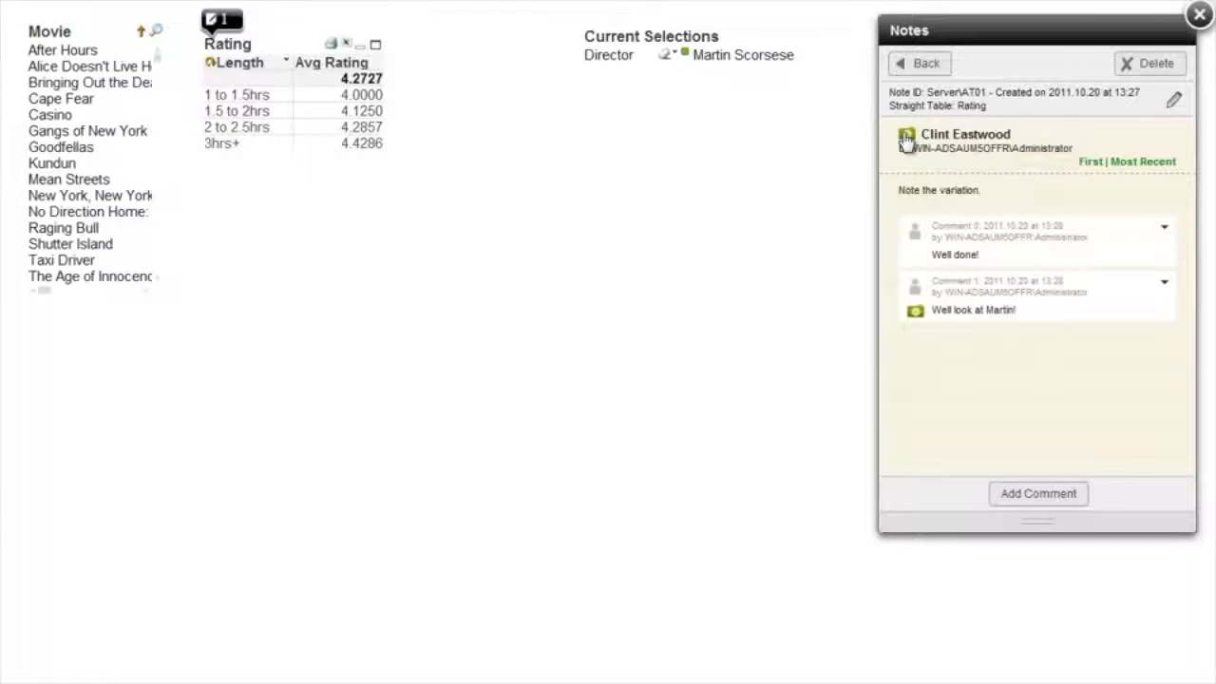
left_click(906, 139)
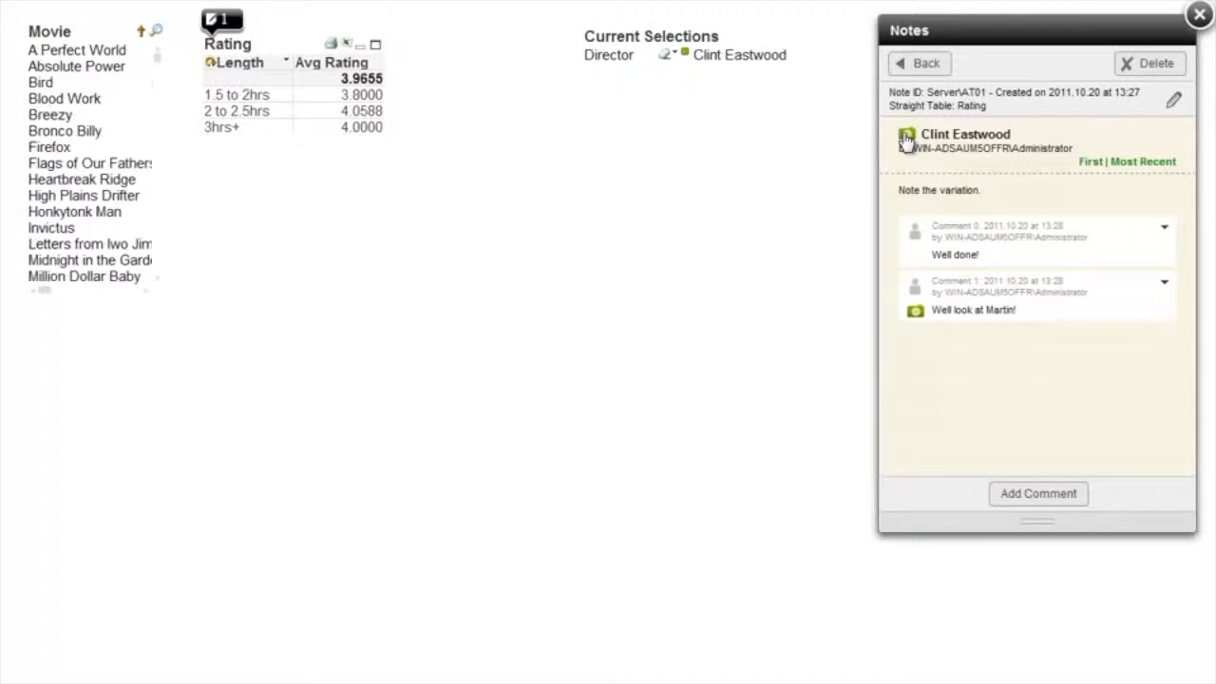
left_click(915, 313)
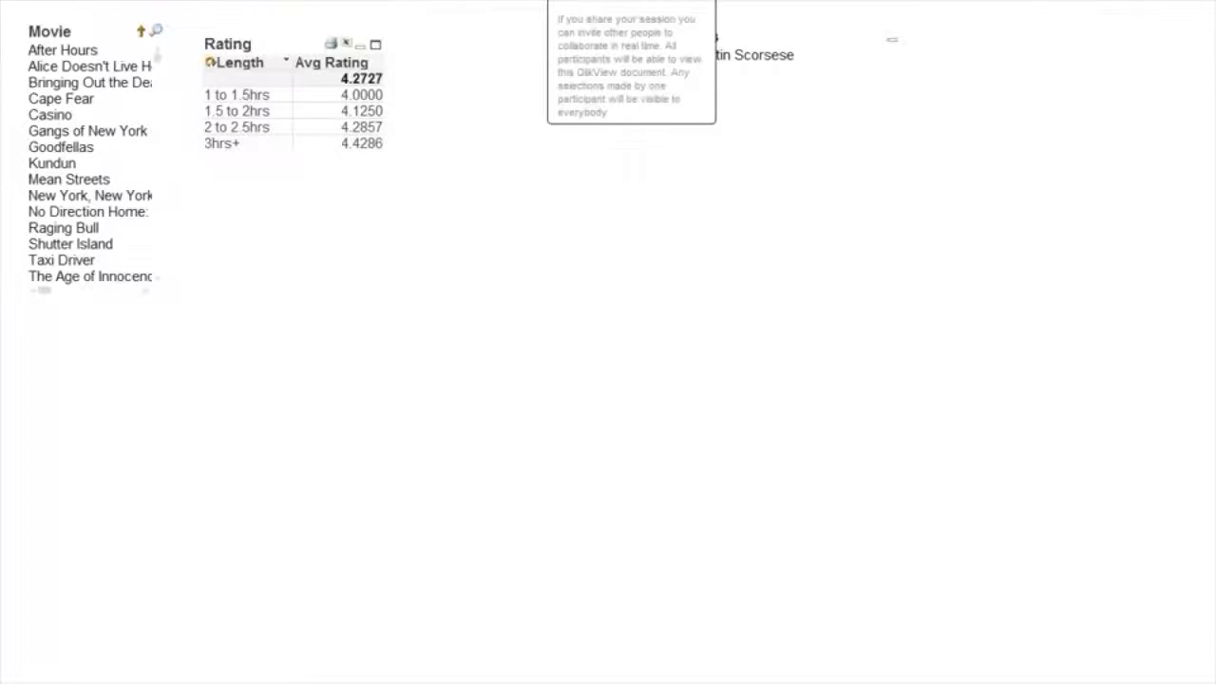
Start sharing the session and select the full invitation link.
left_click(645, 5)
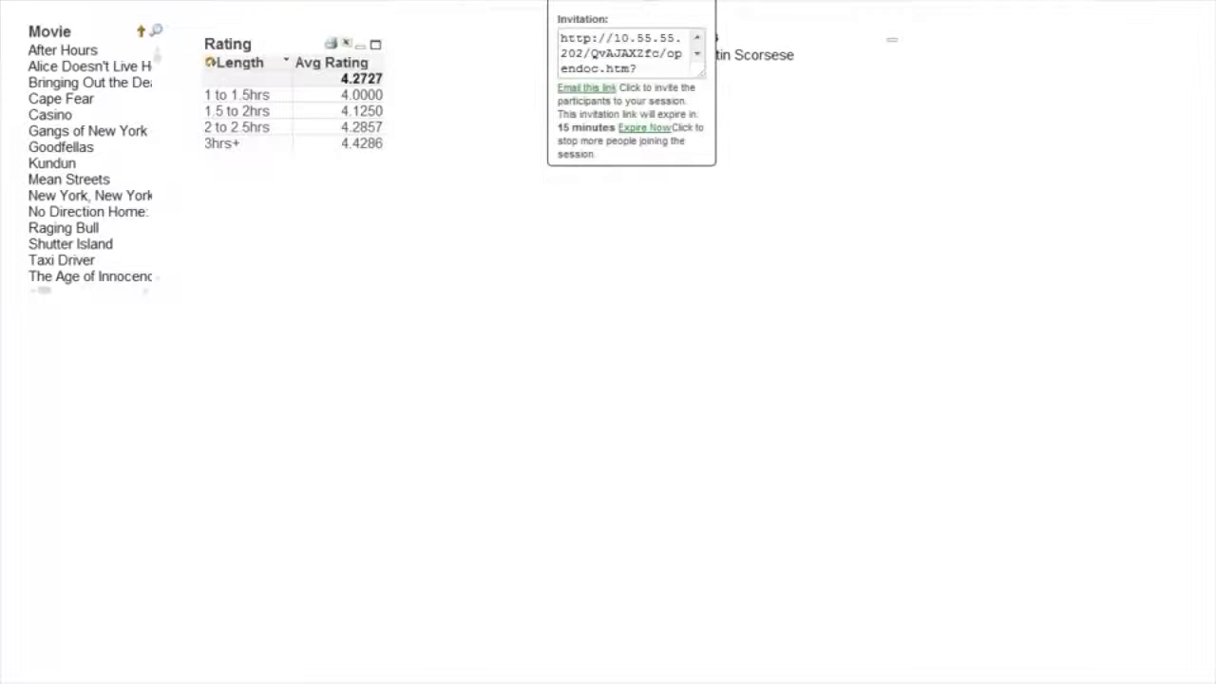
left_click(615, 59)
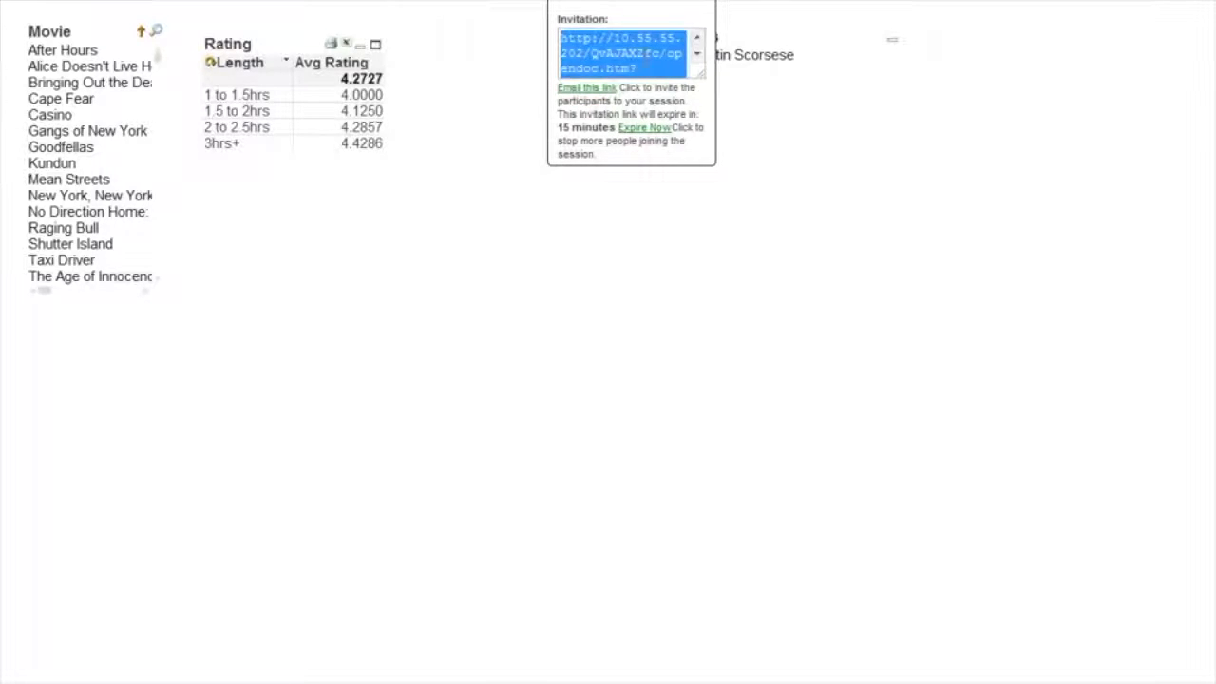
left_click(601, 51)
key("ctrl+a")
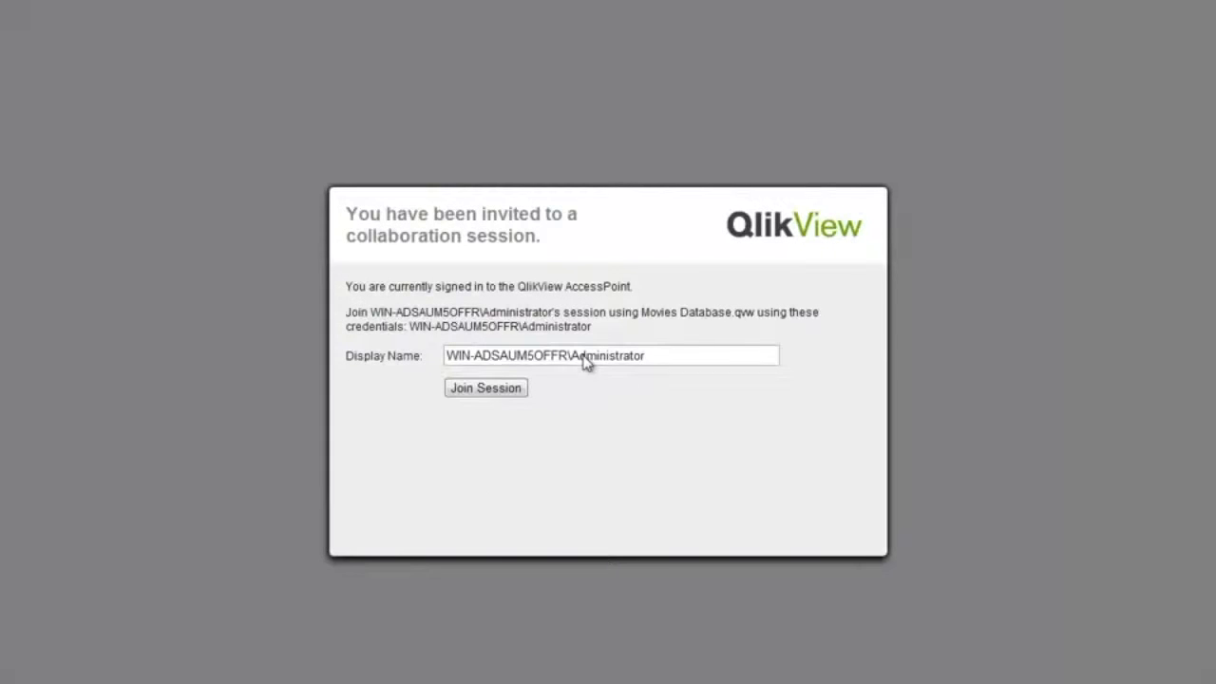
Join the collaboration session under the participant's display name and select the movies from Goodfellas through Shutter Island.
left_click_drag(678, 361, 364, 347)
type("Jay")
left_click(482, 391)
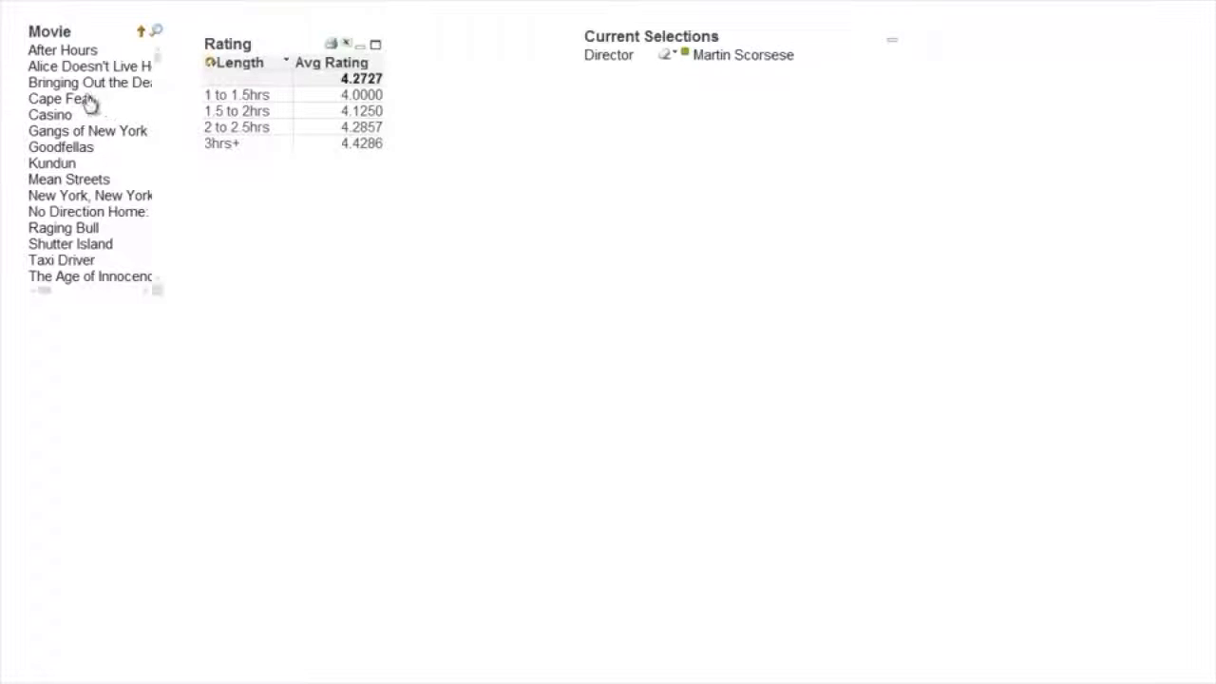
left_click_drag(84, 148, 100, 257)
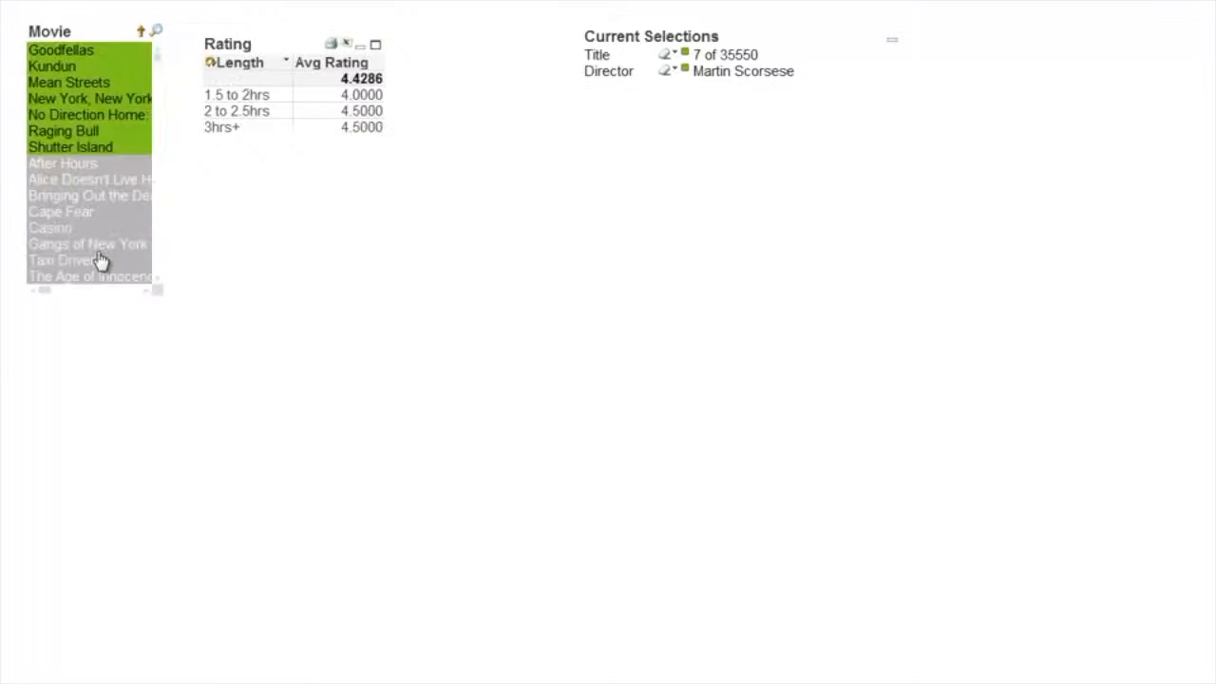